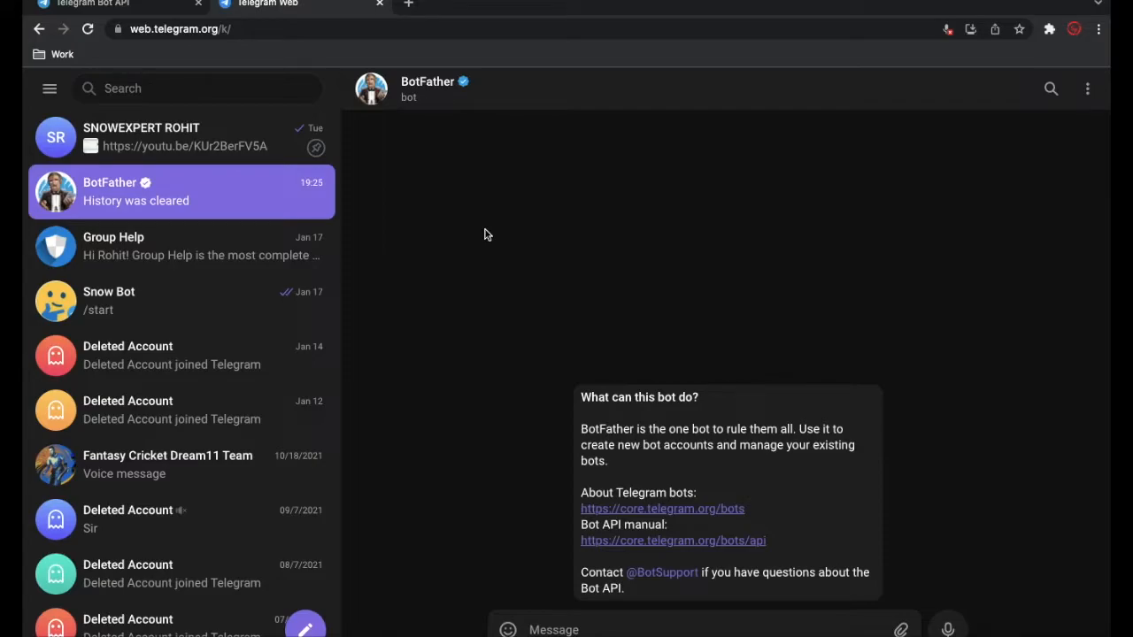
- Send the message "Hi" in the BotFather chat
left_click(186, 155)
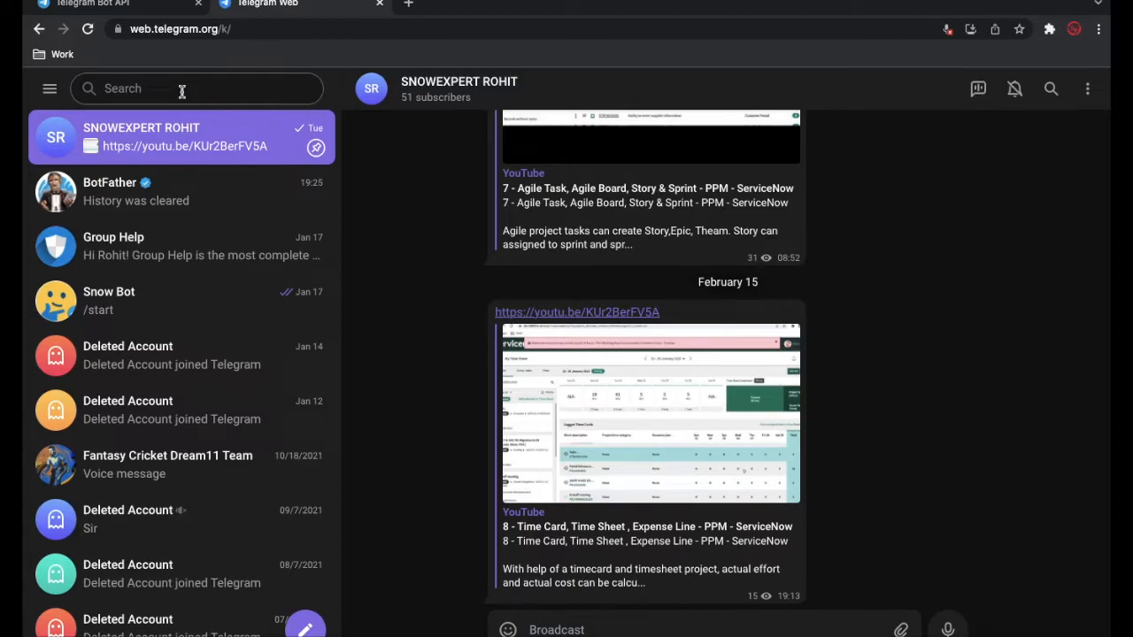
left_click(100, 204)
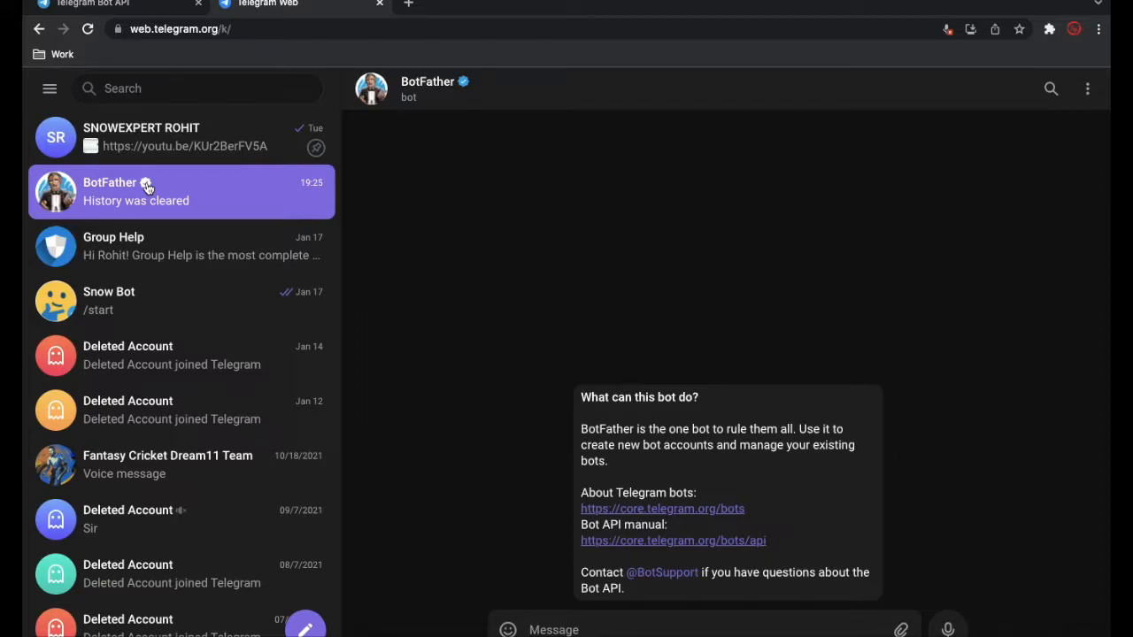
scroll(503, 454, "down", 1)
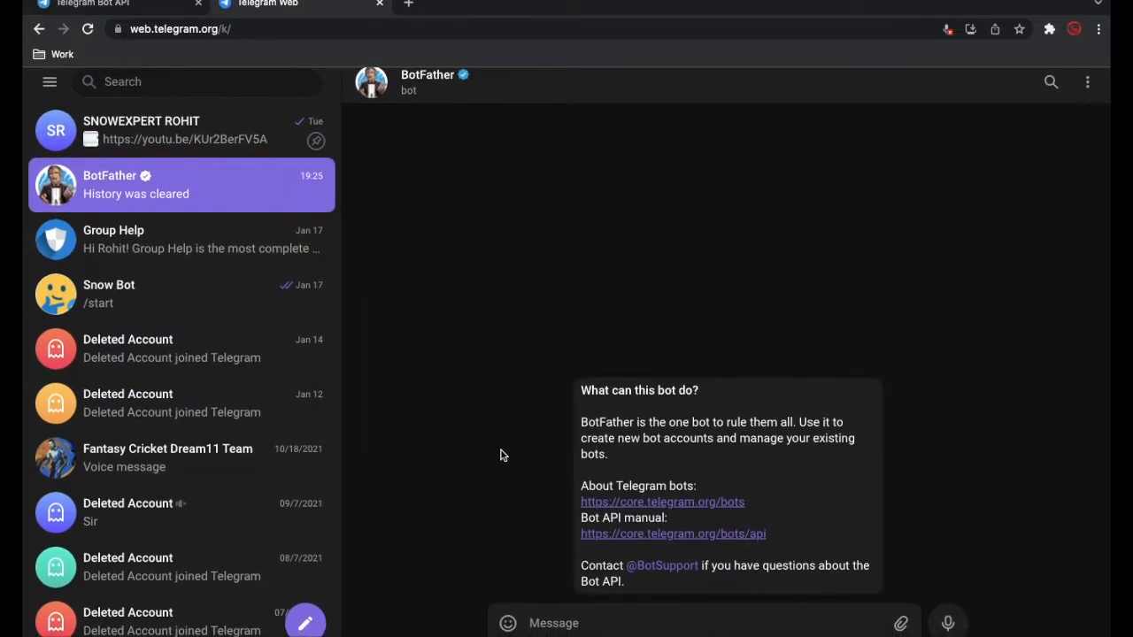
scroll(500, 455, "up", 1)
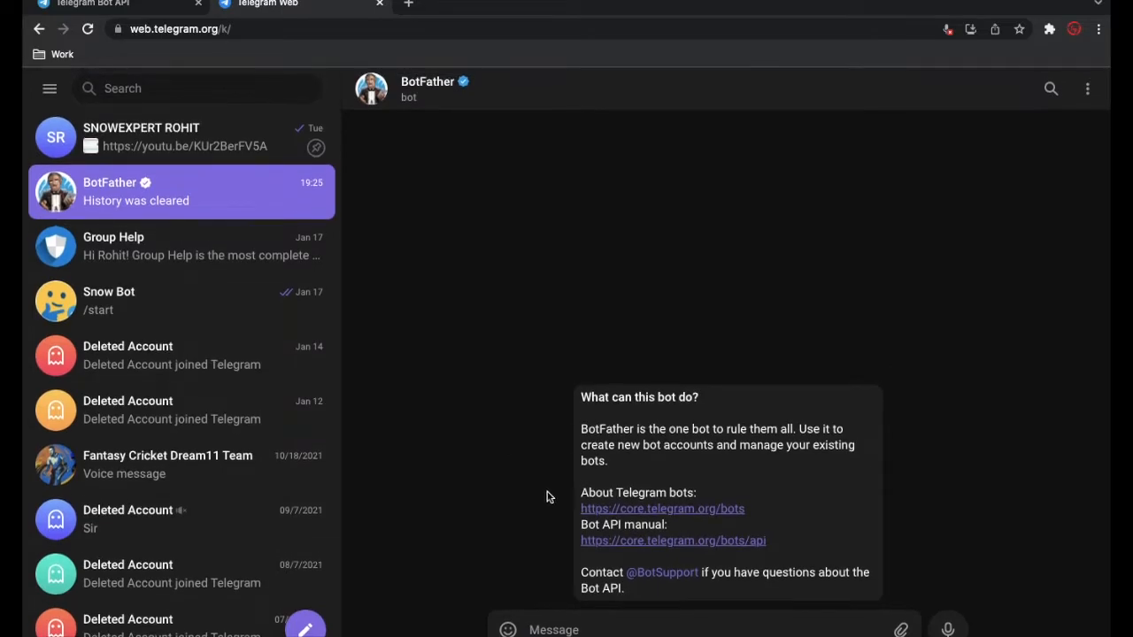
left_click(585, 630)
type("Hi")
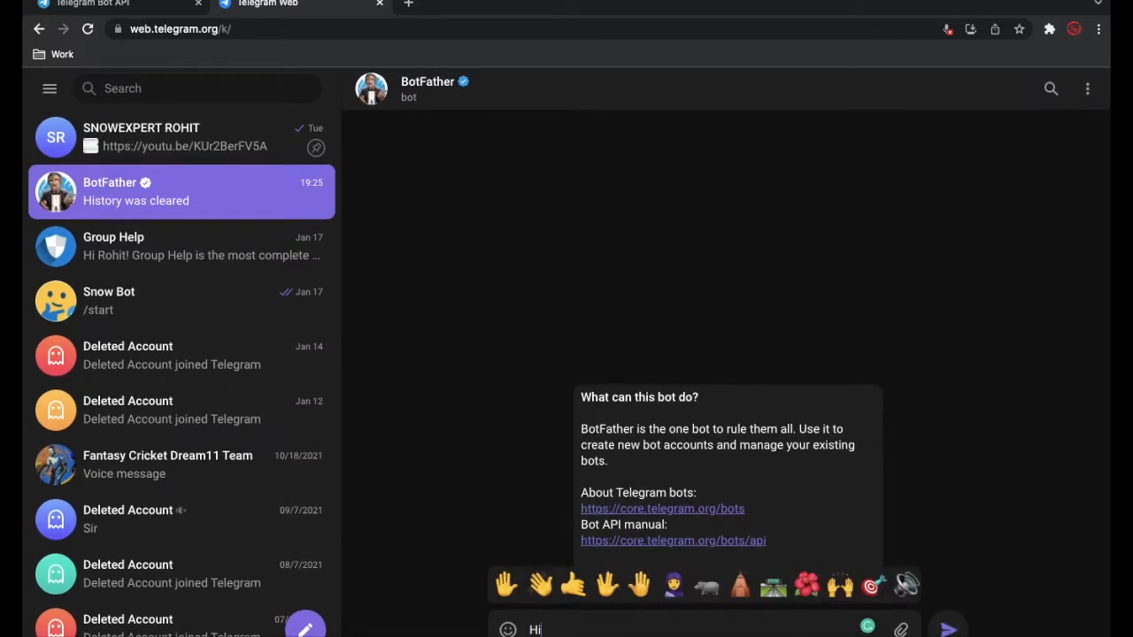
key("Return")
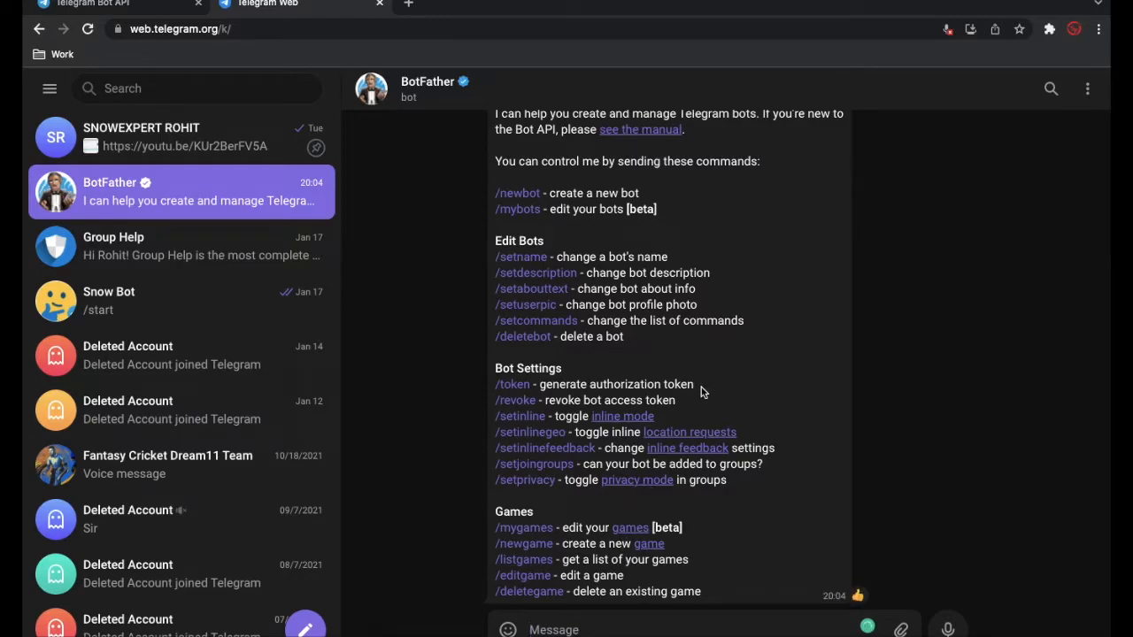
- Start creating a new bot by sending BotFather's /newbot command from its list of commands
scroll(755, 306, "down", 1)
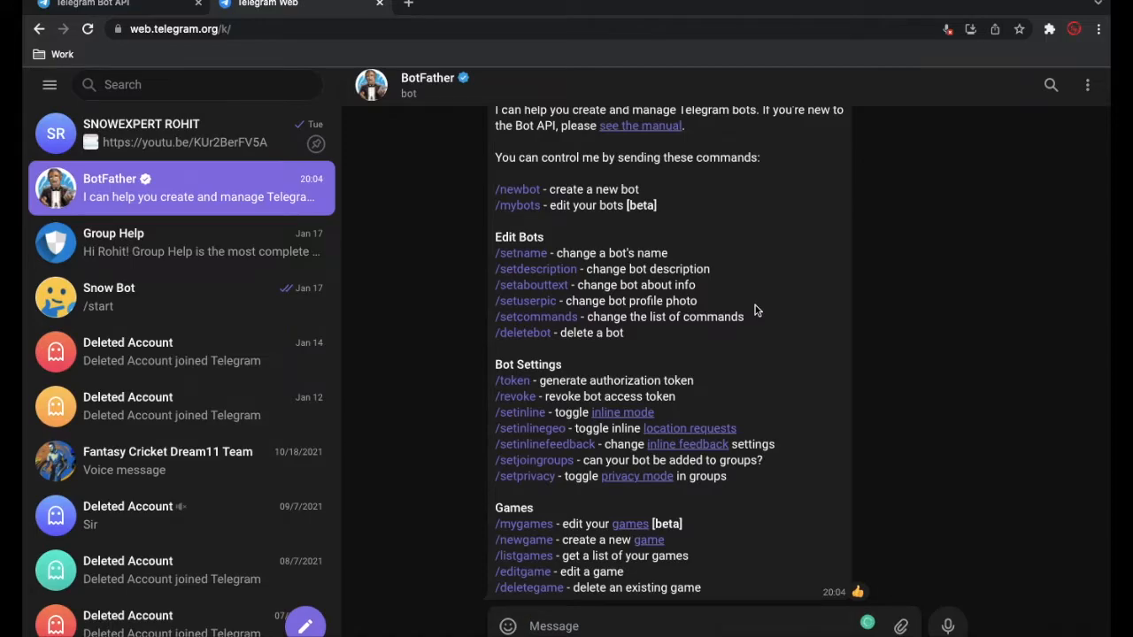
scroll(755, 305, "up", 1)
scroll(755, 305, "up", 1)
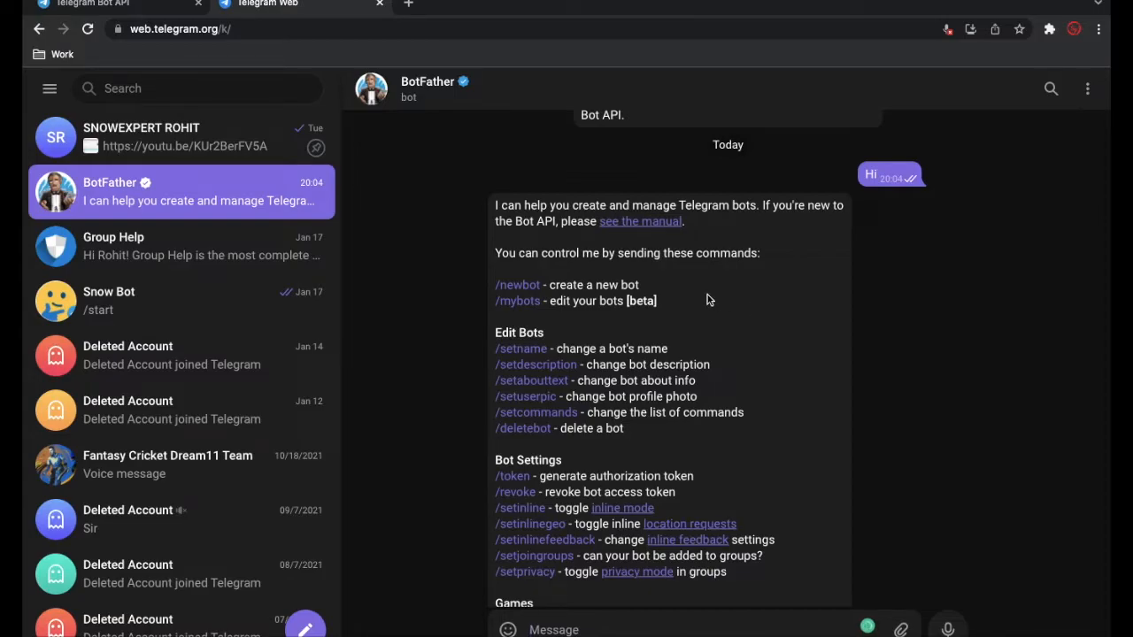
left_click(531, 286)
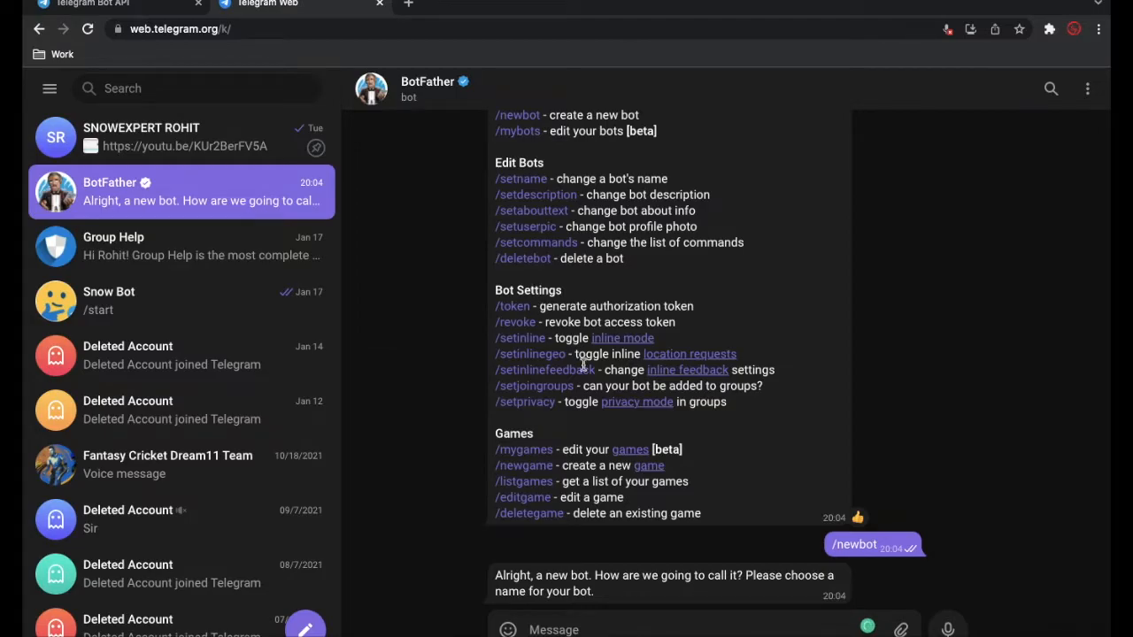
- Give the new bot the name SnowExpertChatBot
type("SN")
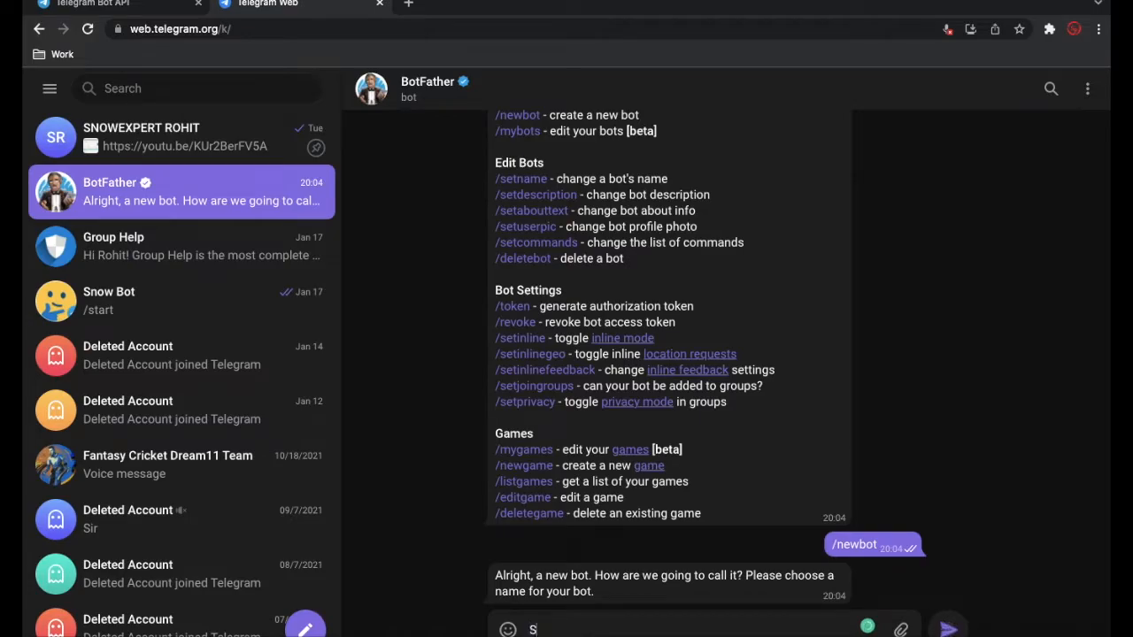
key("BackSpace")
key("BackSpace")
type("SnowExpertChatBot")
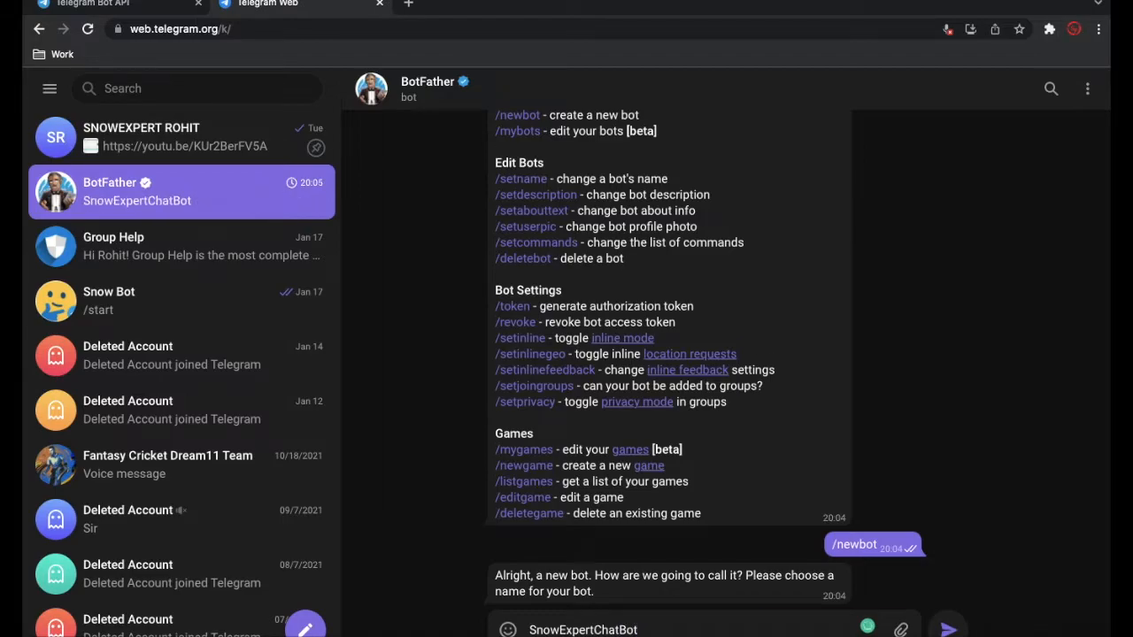
key("Return")
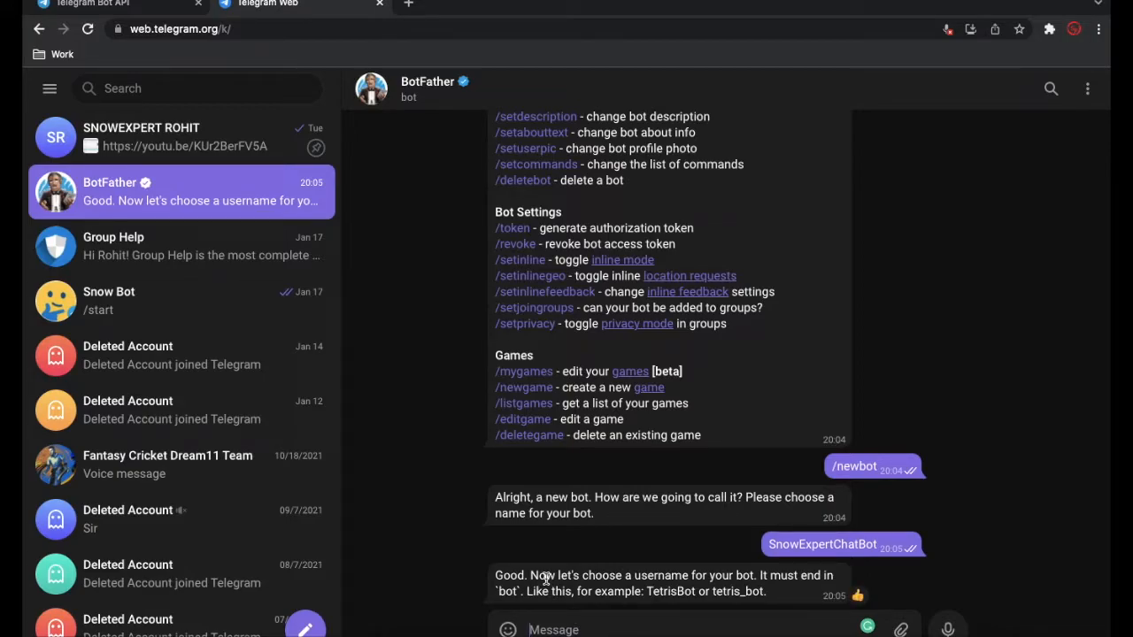
- Set the new bot's username to snow_expert_chat_bot
type("snow_expert_b")
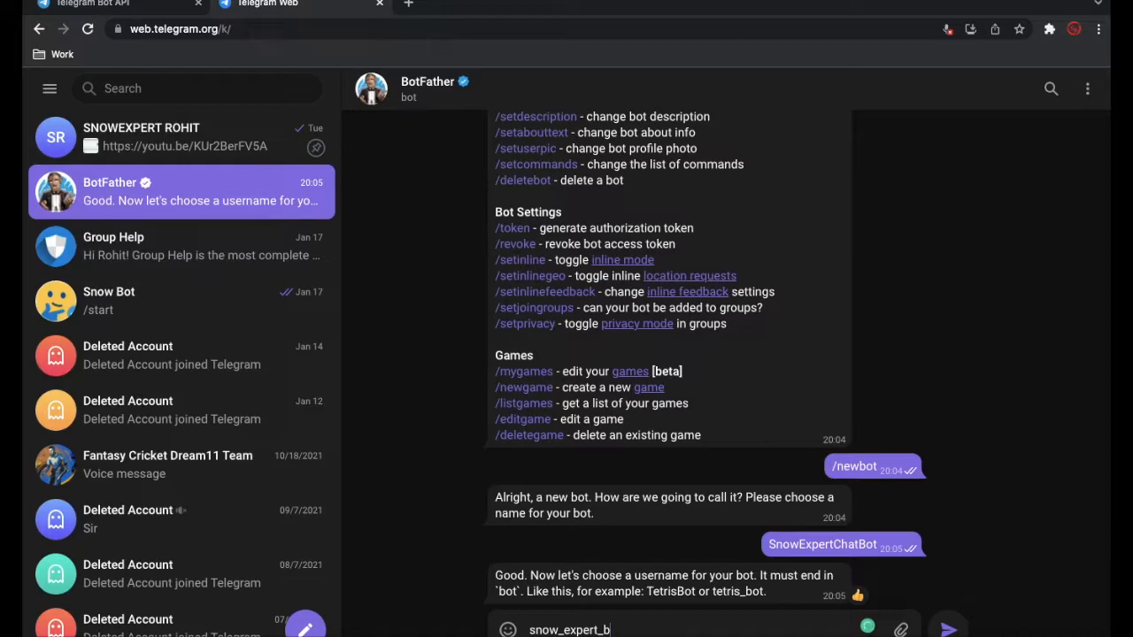
key("BackSpace")
type("chat")
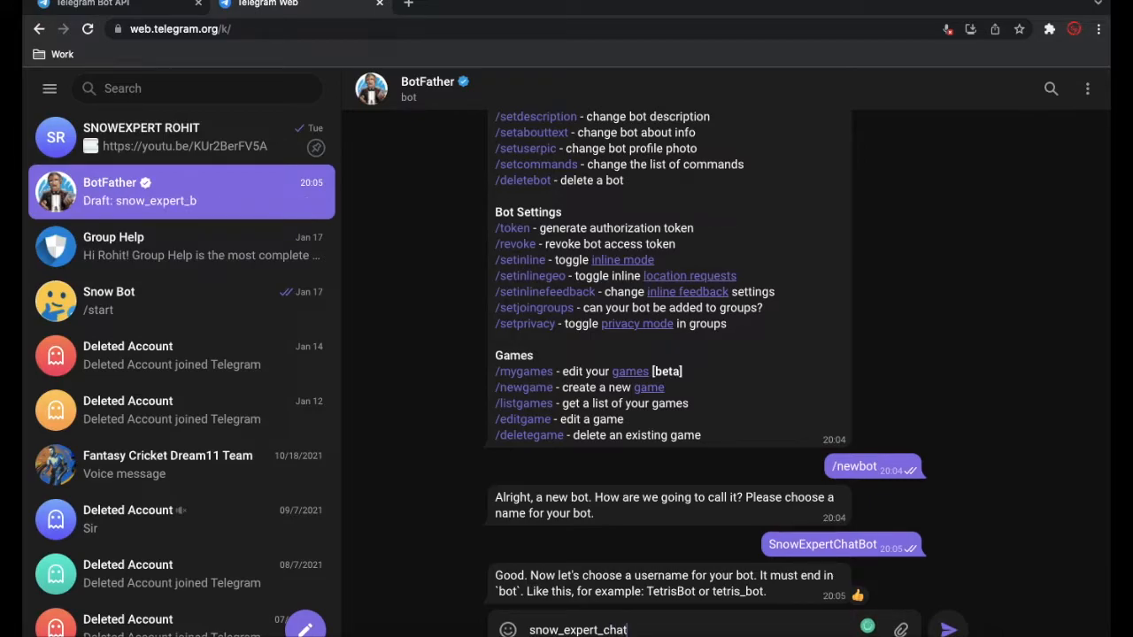
type("_bot")
key("Return")
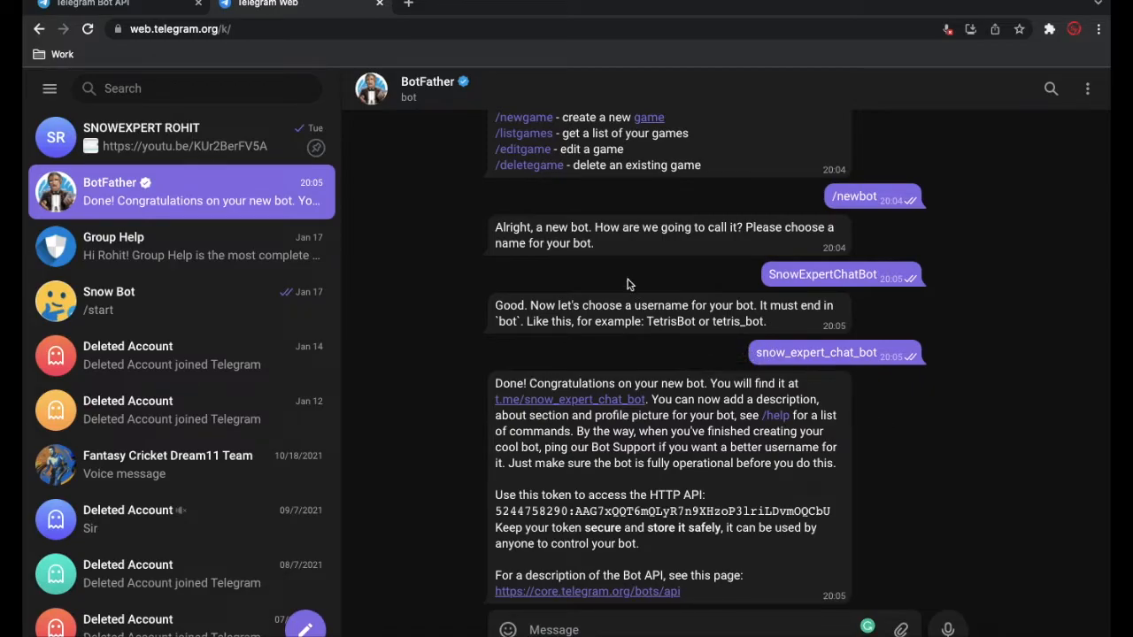
- Examine the pinned channel's available options and its profile details, including the bio links and shared media
left_click(216, 151)
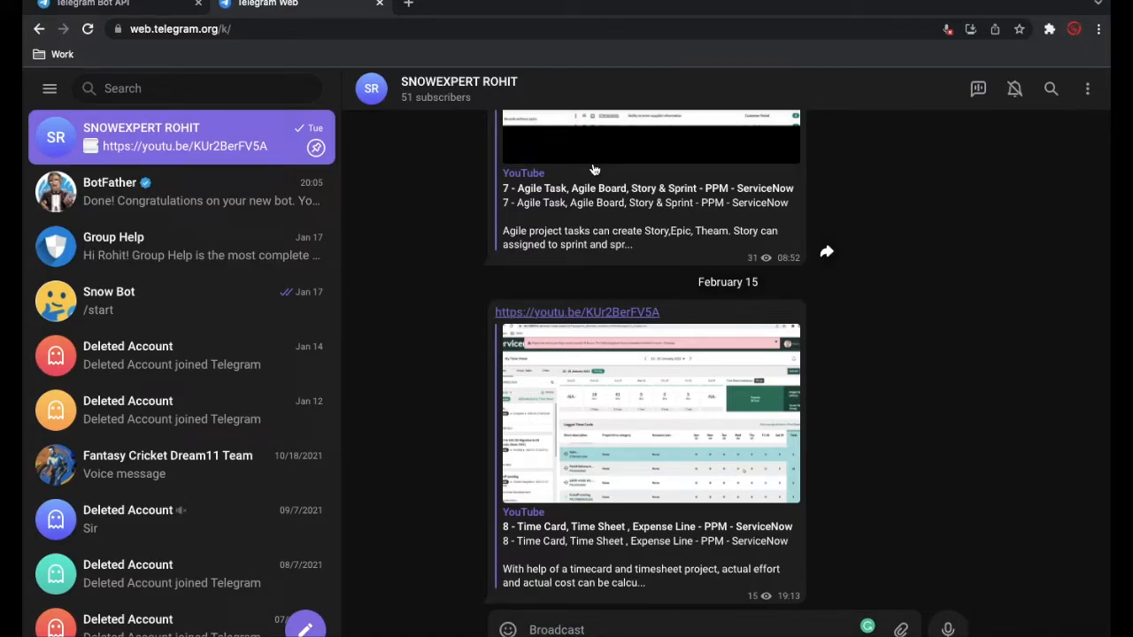
left_click(1089, 90)
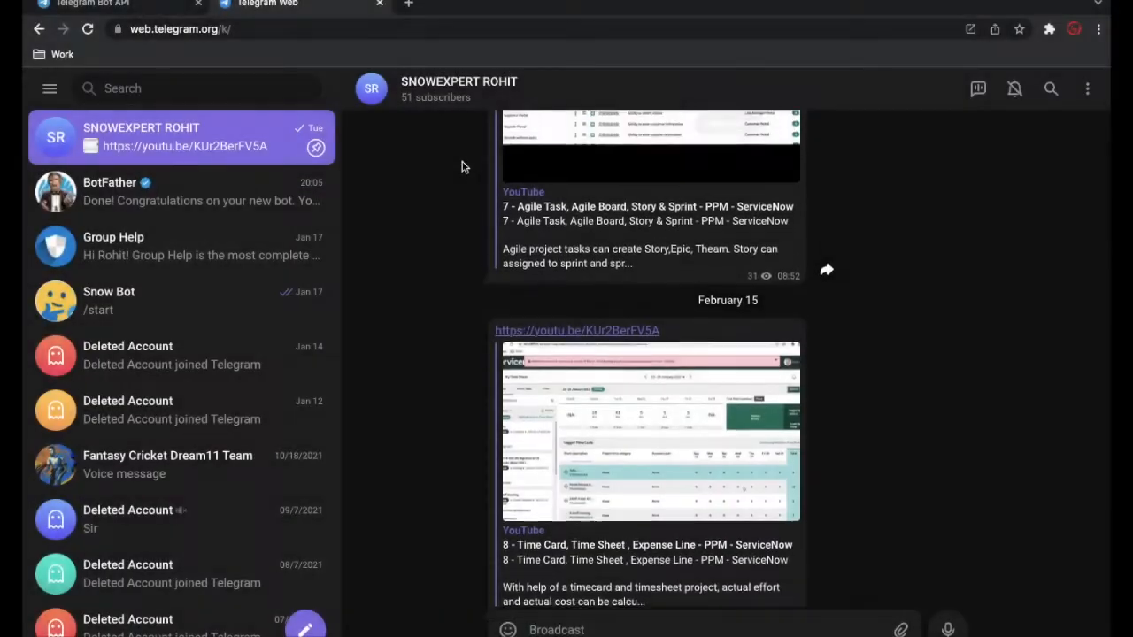
scroll(461, 167, "up", 1)
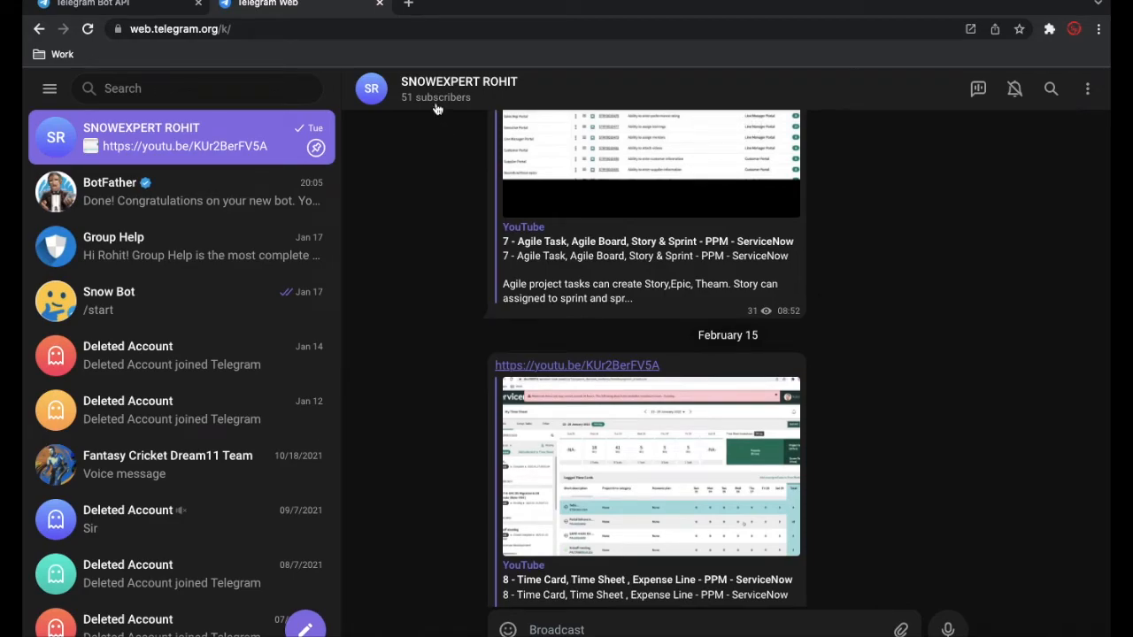
left_click(191, 198)
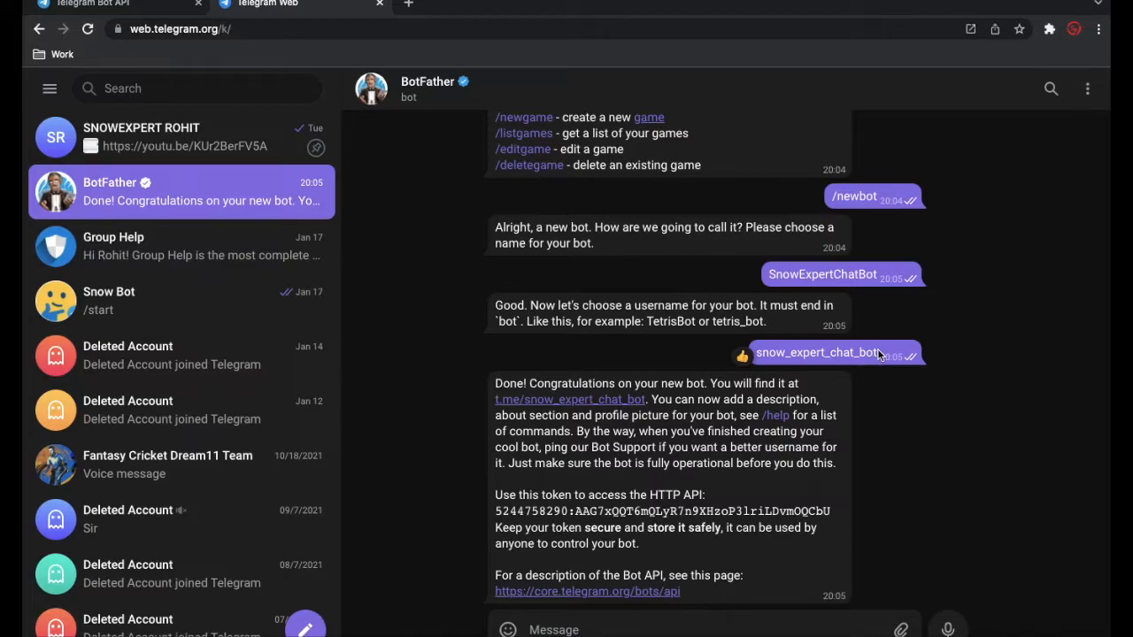
left_click(210, 142)
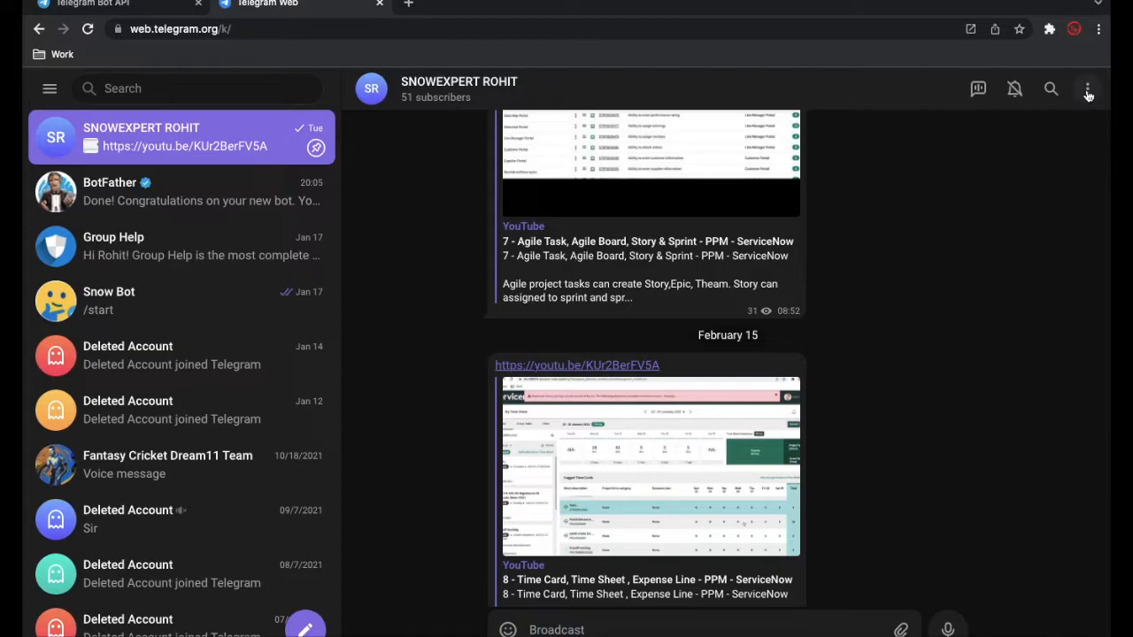
left_click(1088, 92)
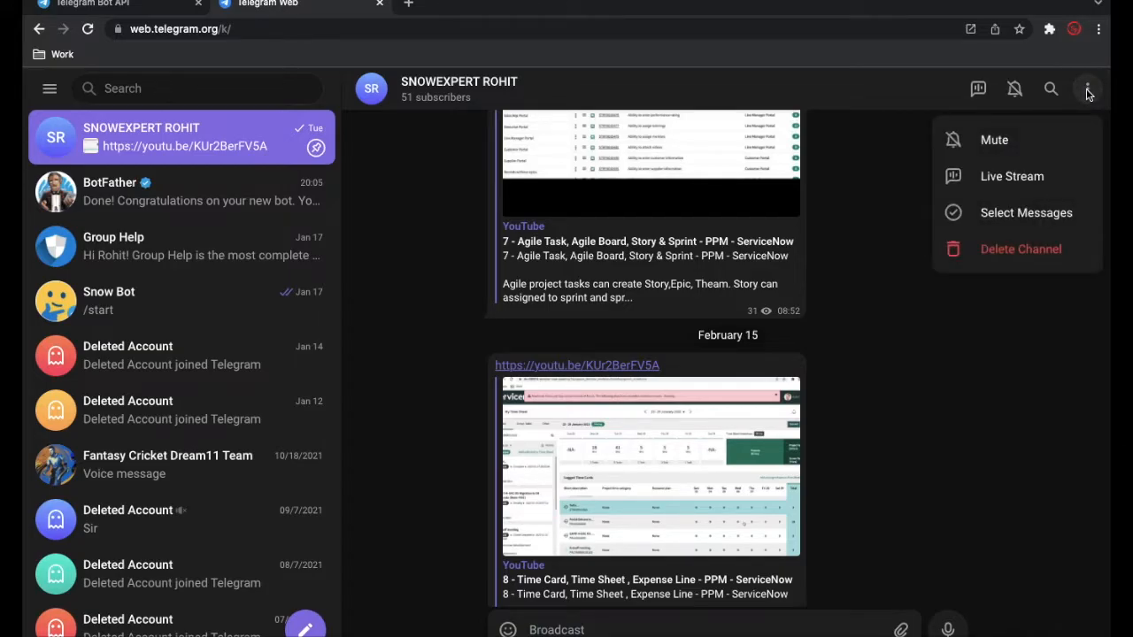
left_click(739, 102)
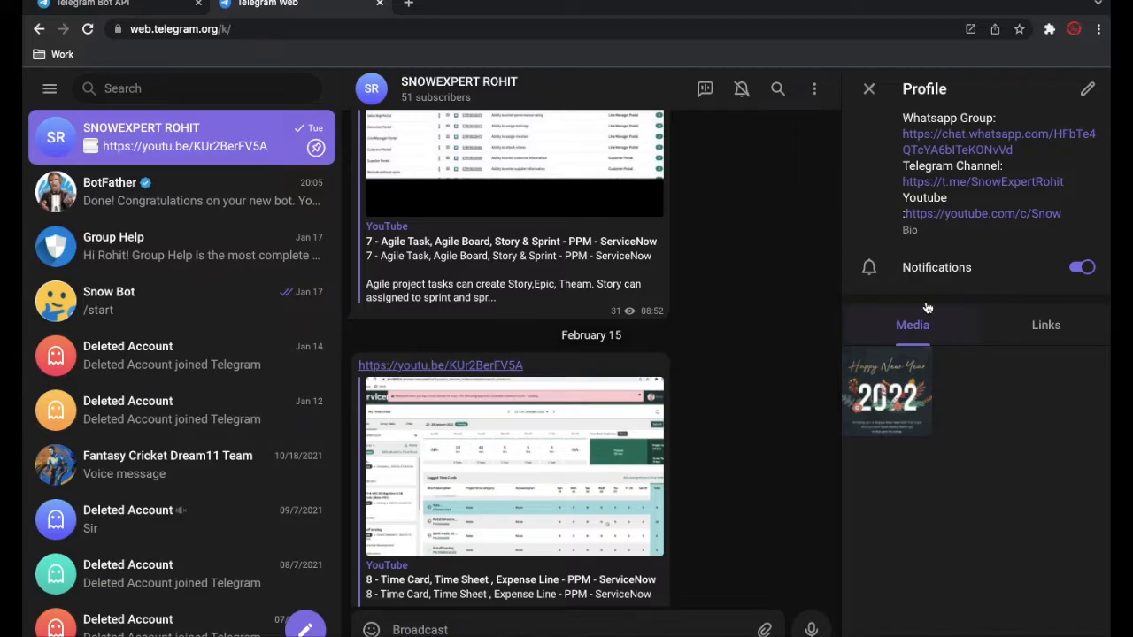
left_click(868, 89)
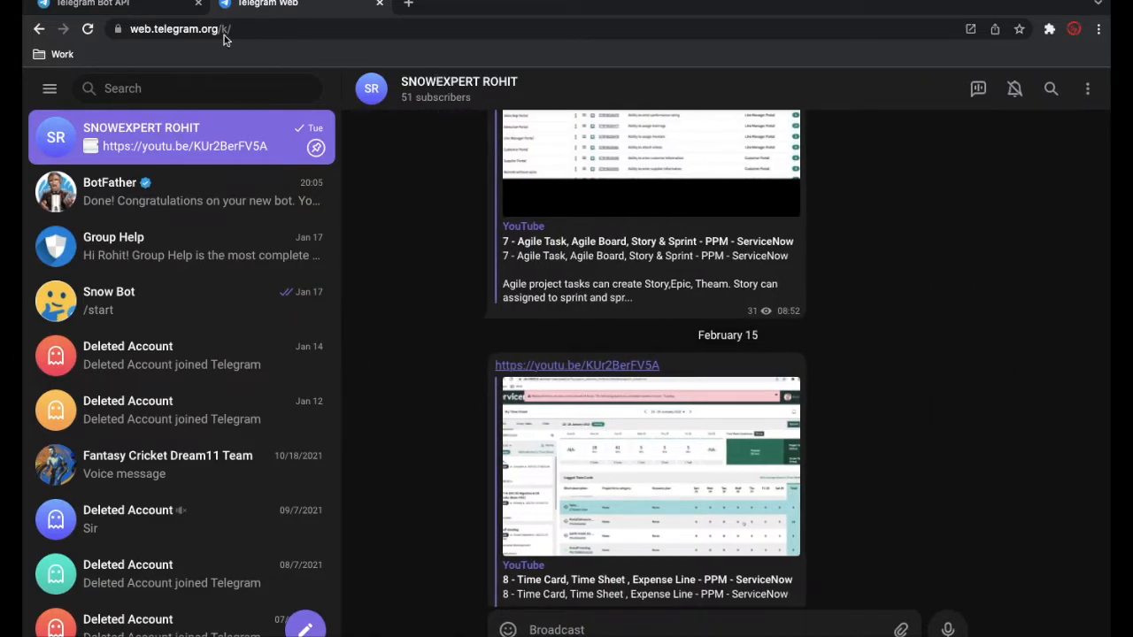
- Copy the sample getMe request URL from the Making requests section of the Telegram Bot API documentation into a new browser tab's address
left_click(111, 7)
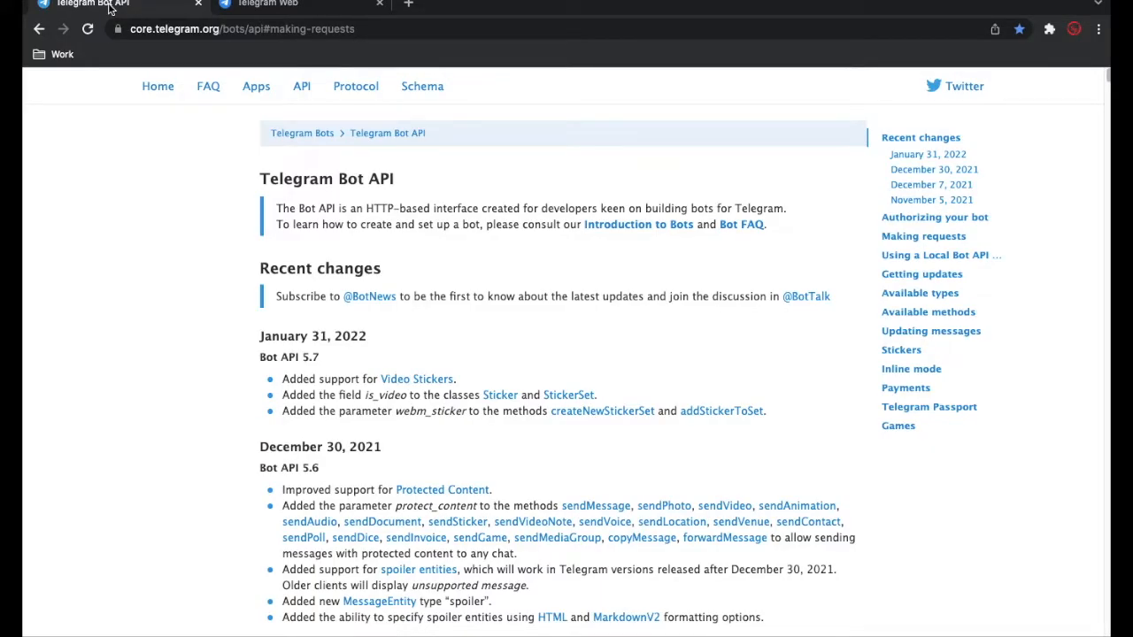
scroll(518, 349, "down", 1)
left_click(921, 237)
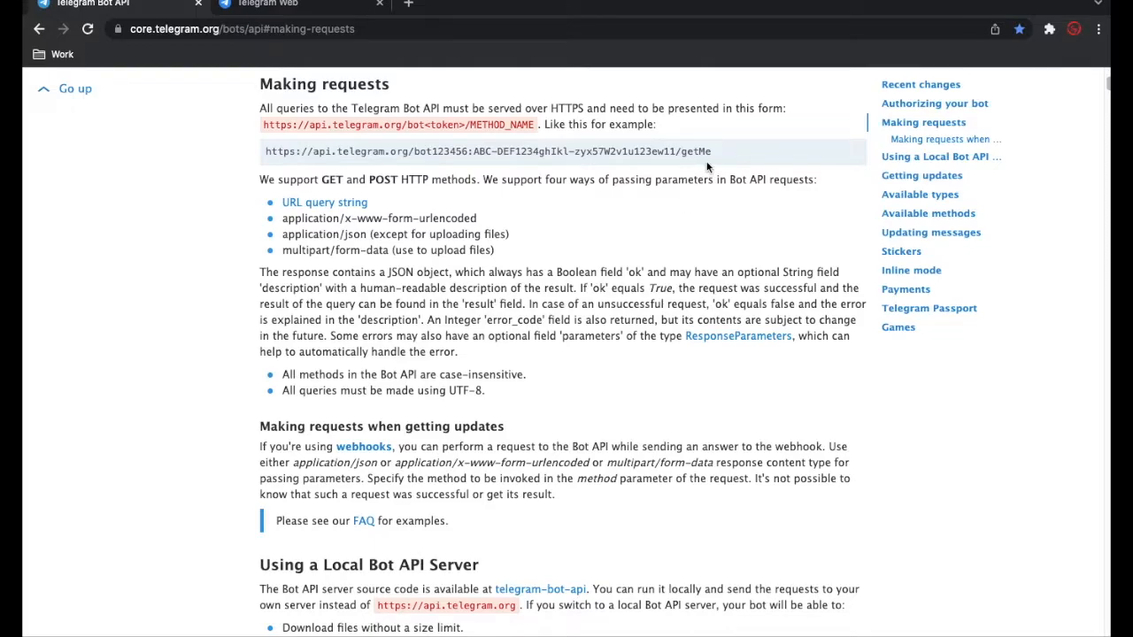
left_click_drag(713, 154, 263, 150)
key("ctrl+c")
left_click(409, 5)
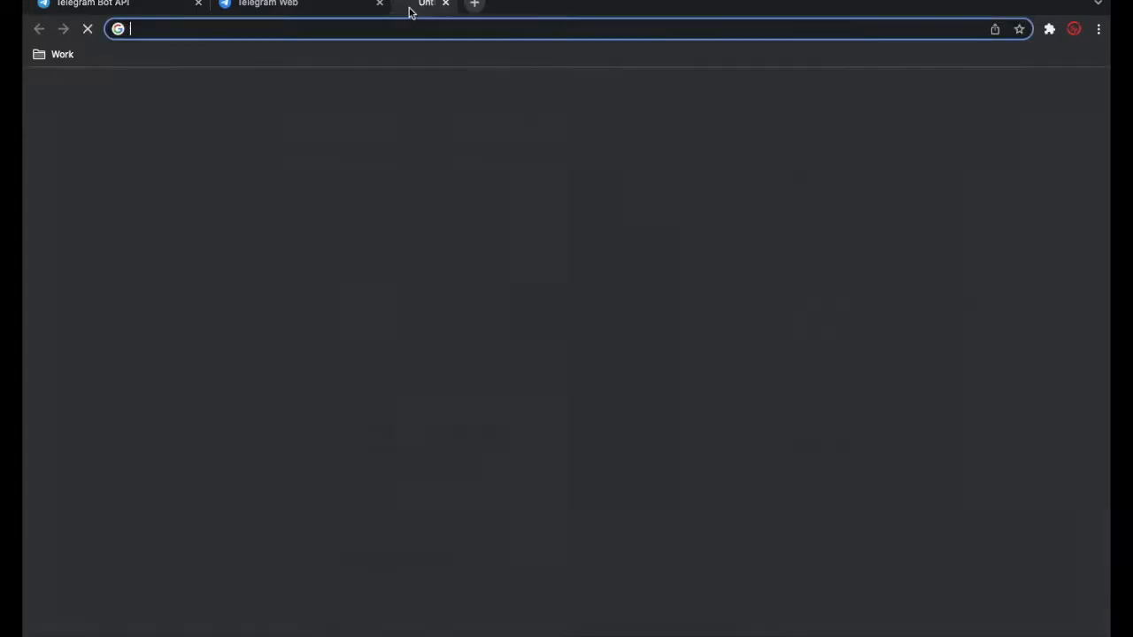
key("ctrl+v")
- Copy the new bot's HTTP API token from BotFather's confirmation message in Telegram Web
left_click(304, 5)
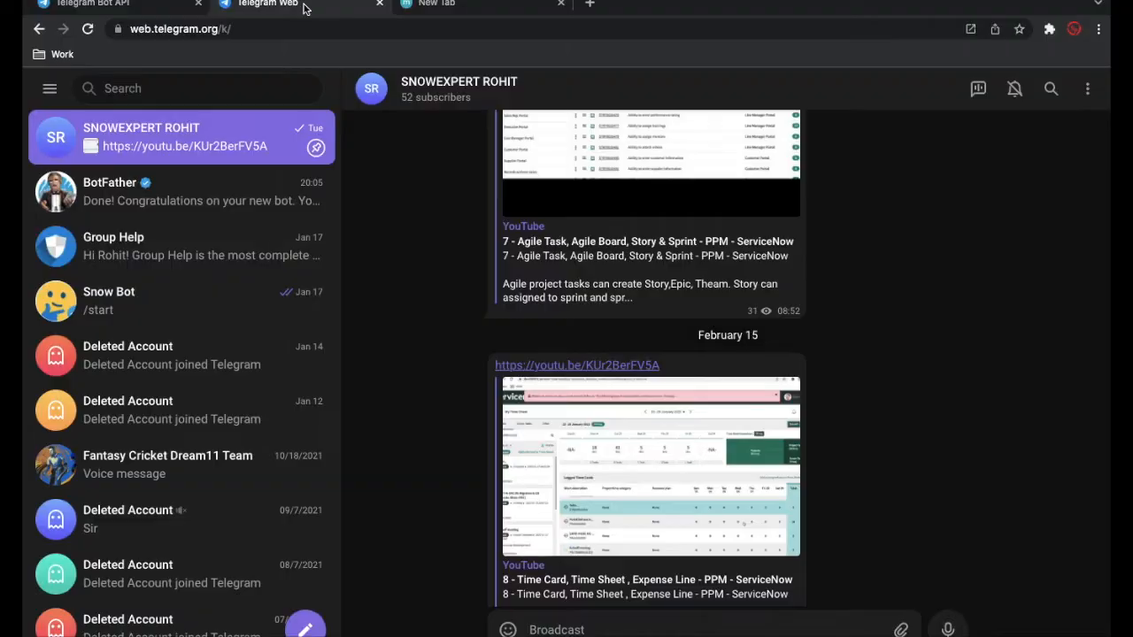
left_click(186, 253)
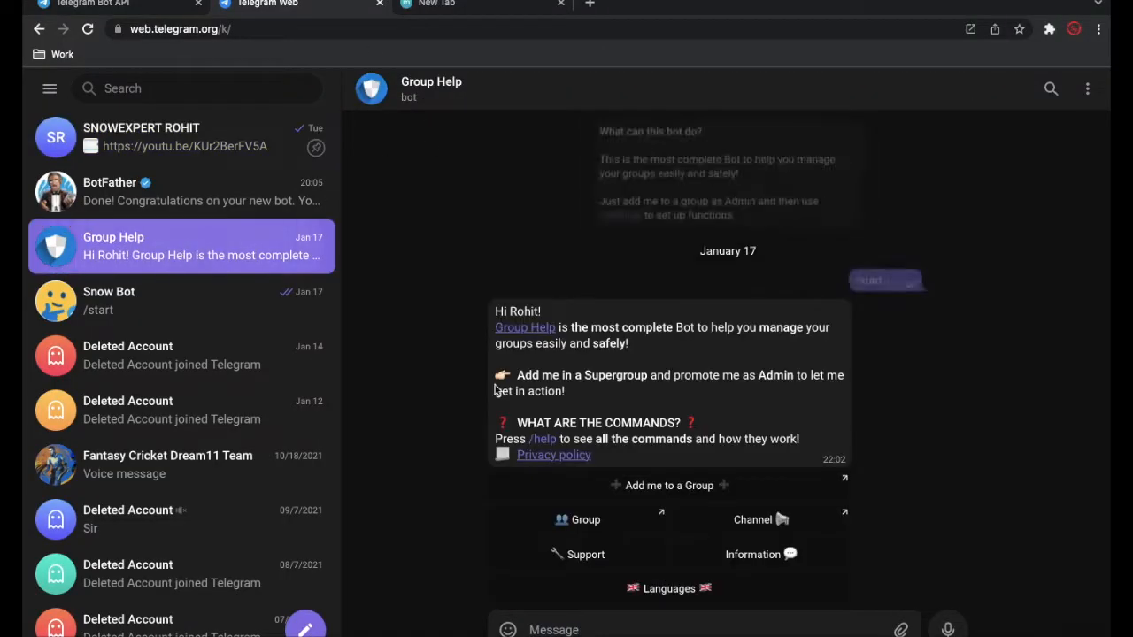
left_click(193, 209)
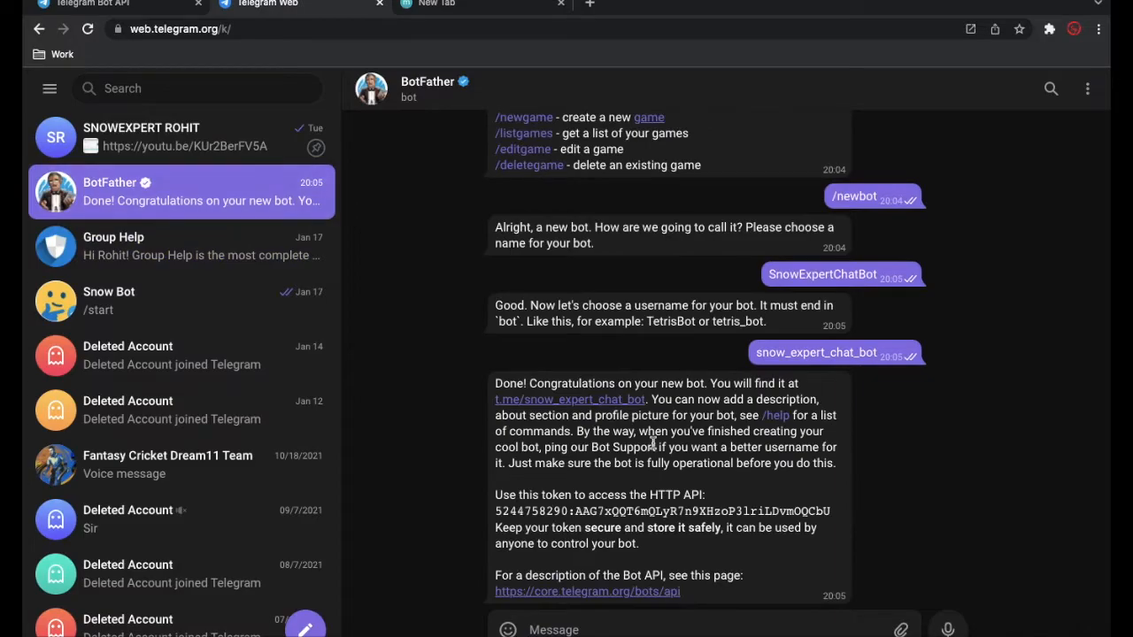
left_click_drag(834, 513, 496, 512)
key("ctrl+c")
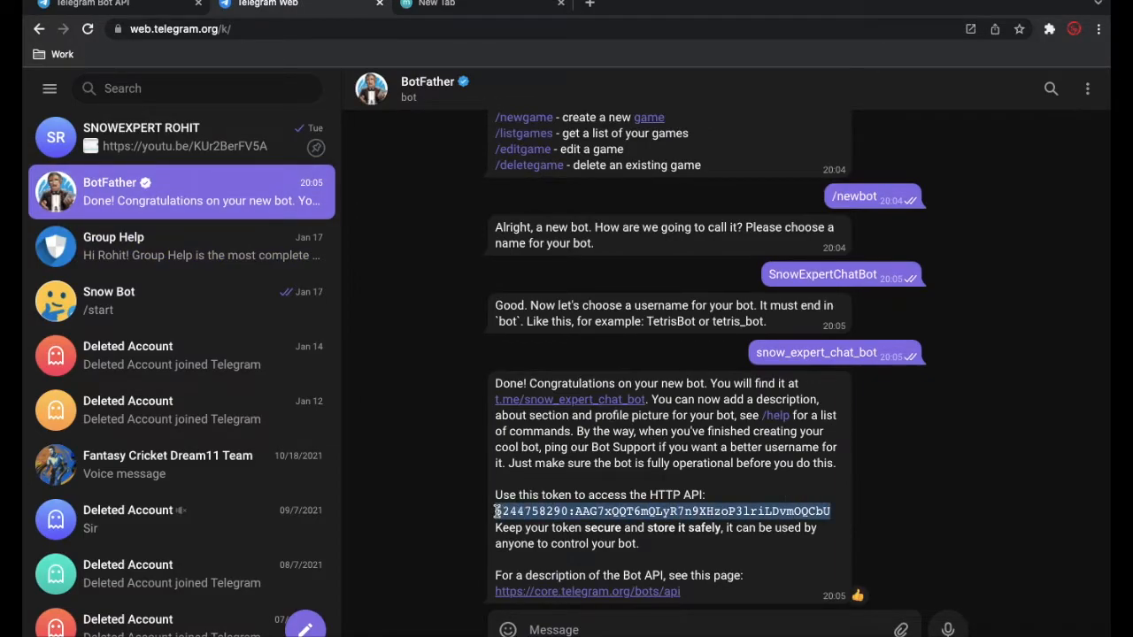
- Replace the sample token in the getMe request URL with the copied bot API token
left_click(475, 5)
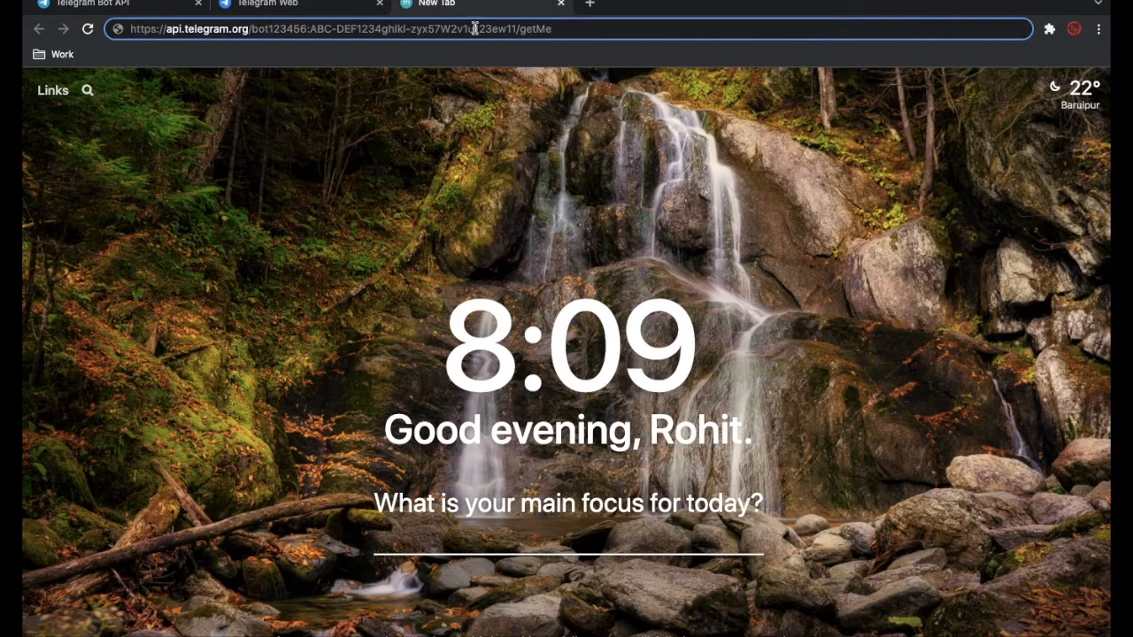
left_click(275, 28)
left_click_drag(270, 28, 512, 28)
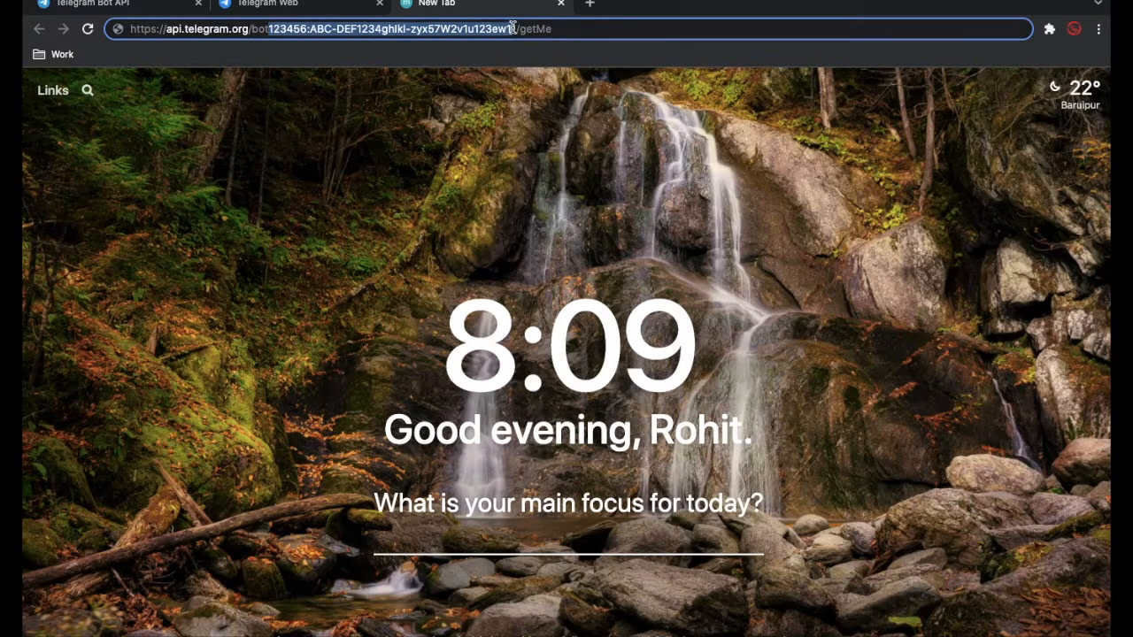
key("ctrl+v")
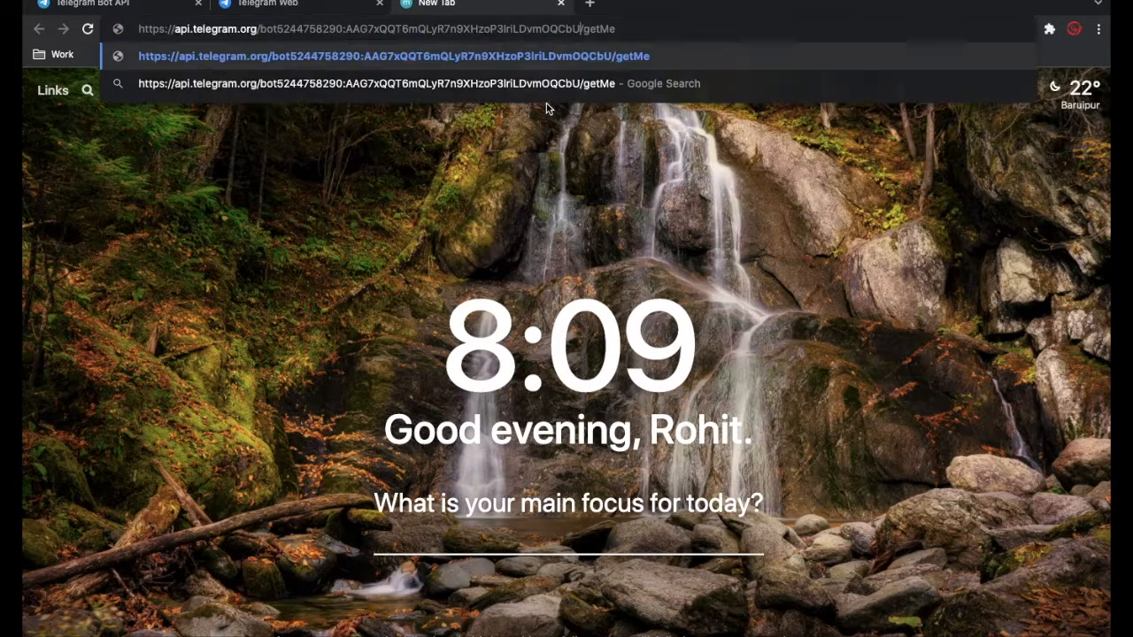
left_click(628, 32)
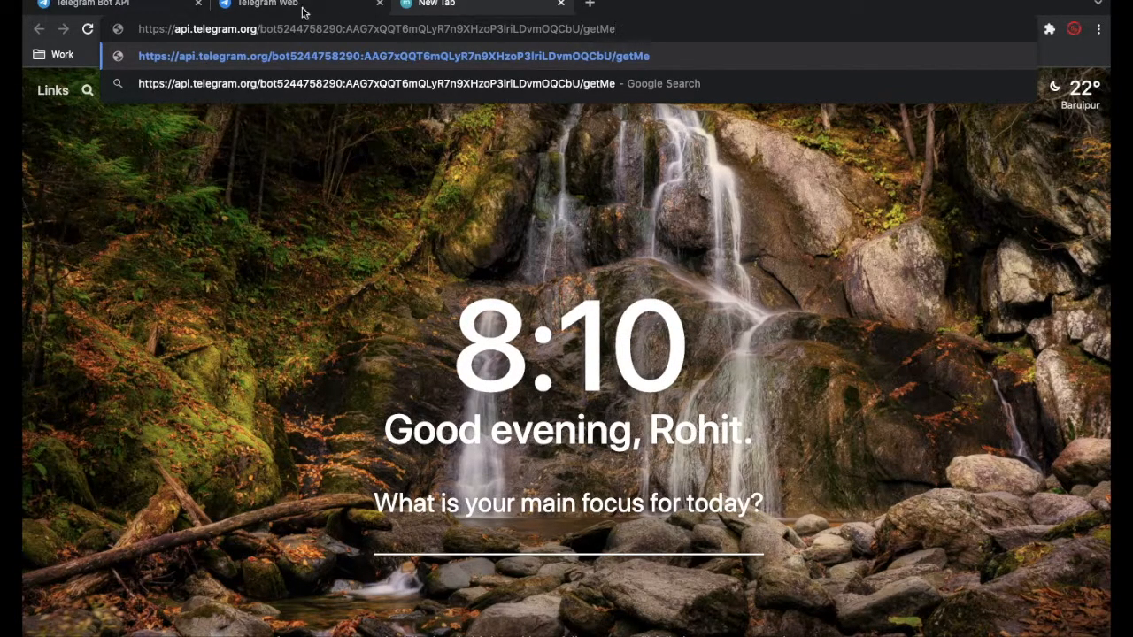
- Search the Telegram Bot API documentation for "sendMessage" and go to that method's description
left_click(142, 9)
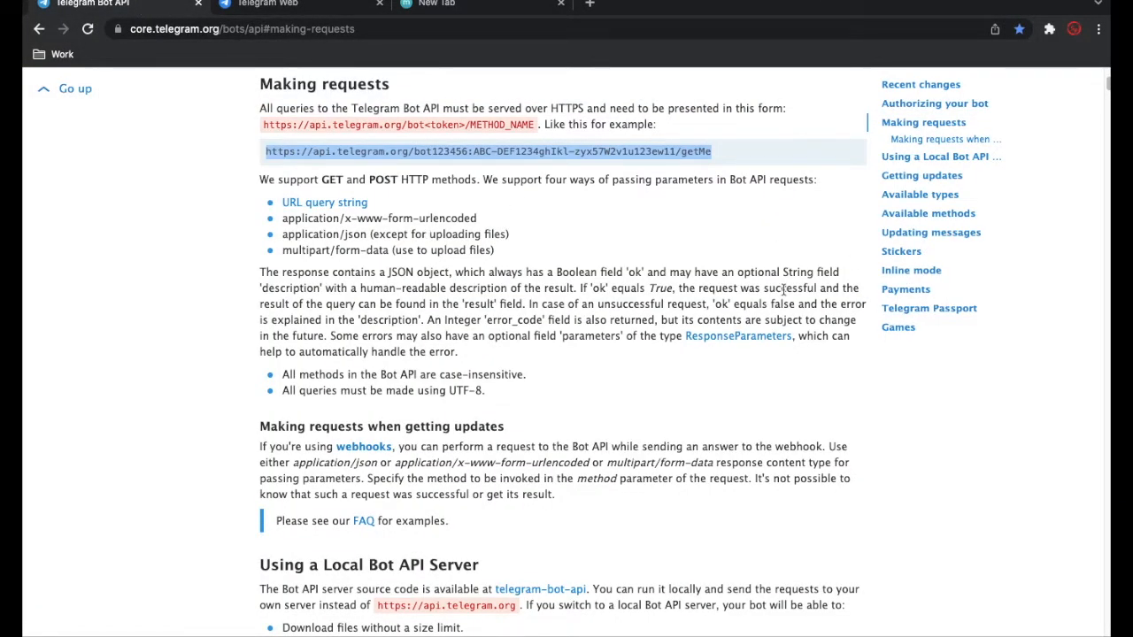
key("super+f")
type("send")
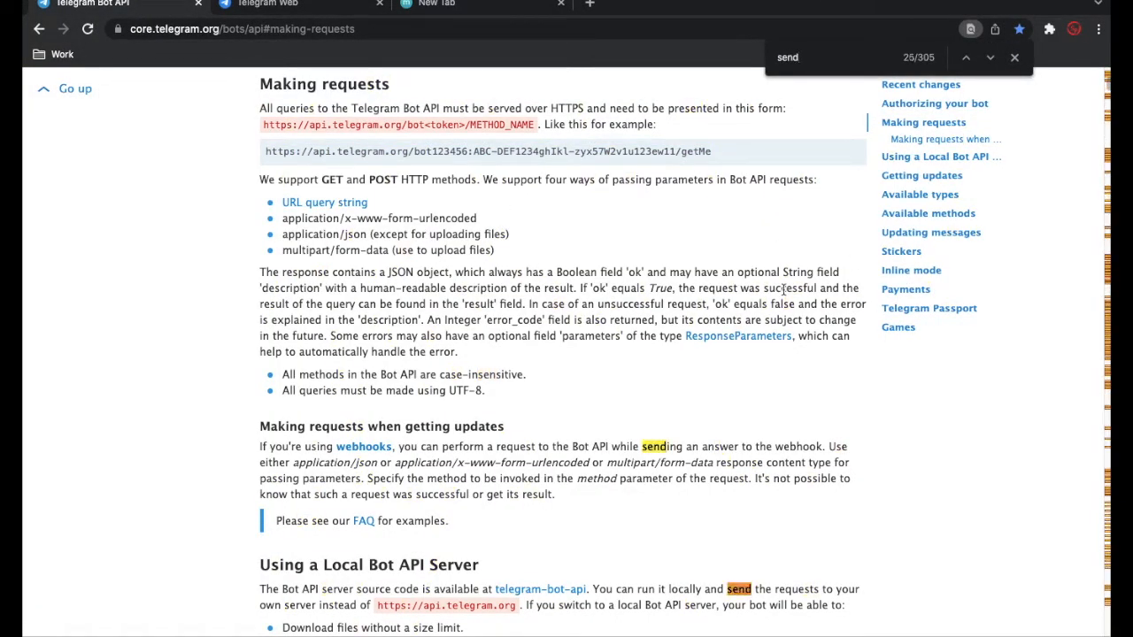
type("Mes")
key("BackSpace")
key("BackSpace")
key("BackSpace")
key("BackSpace")
key("BackSpace")
key("BackSpace")
key("BackSpace")
type("sendMessa")
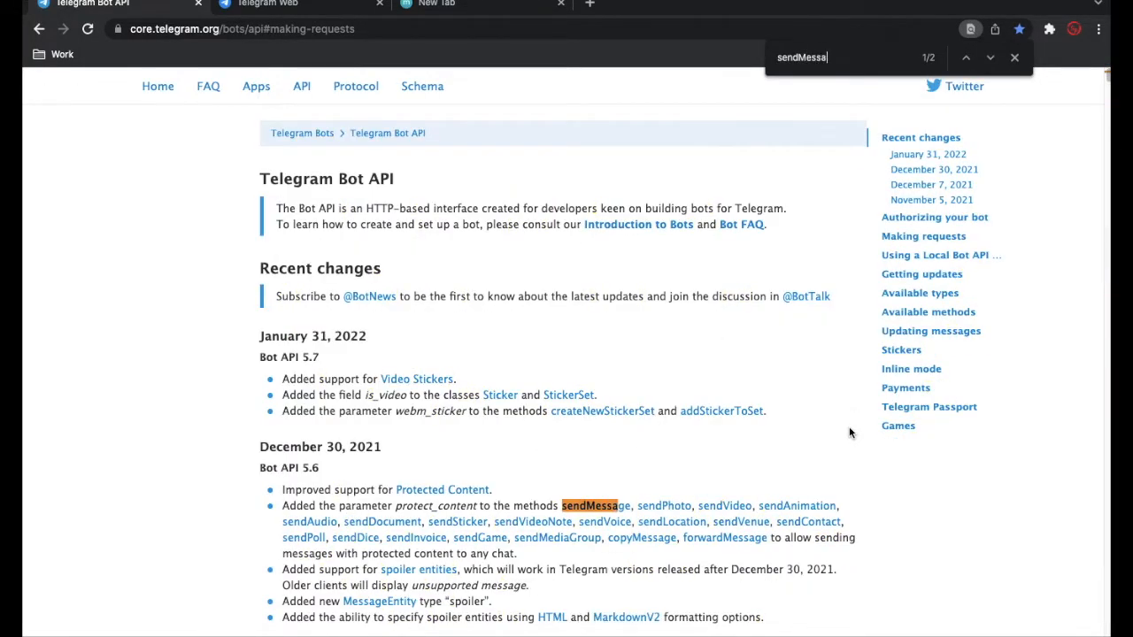
type("ge")
key("Return")
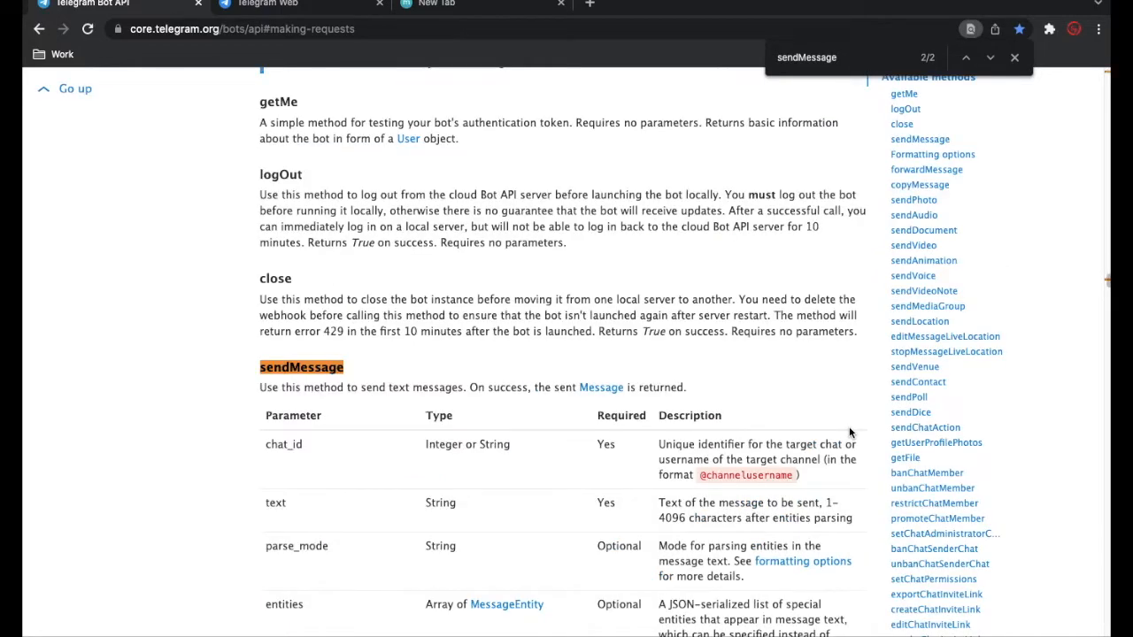
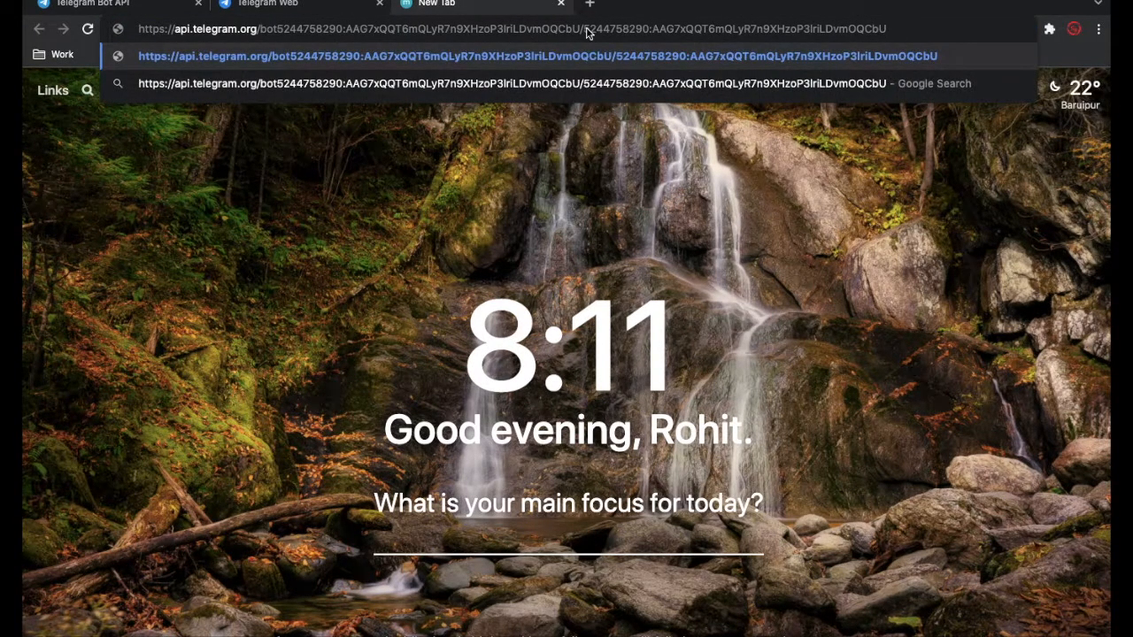
- Undo the duplicate token insertion and end the request URL with the method name sendMessage copied from the Bot API documentation
key("super+z")
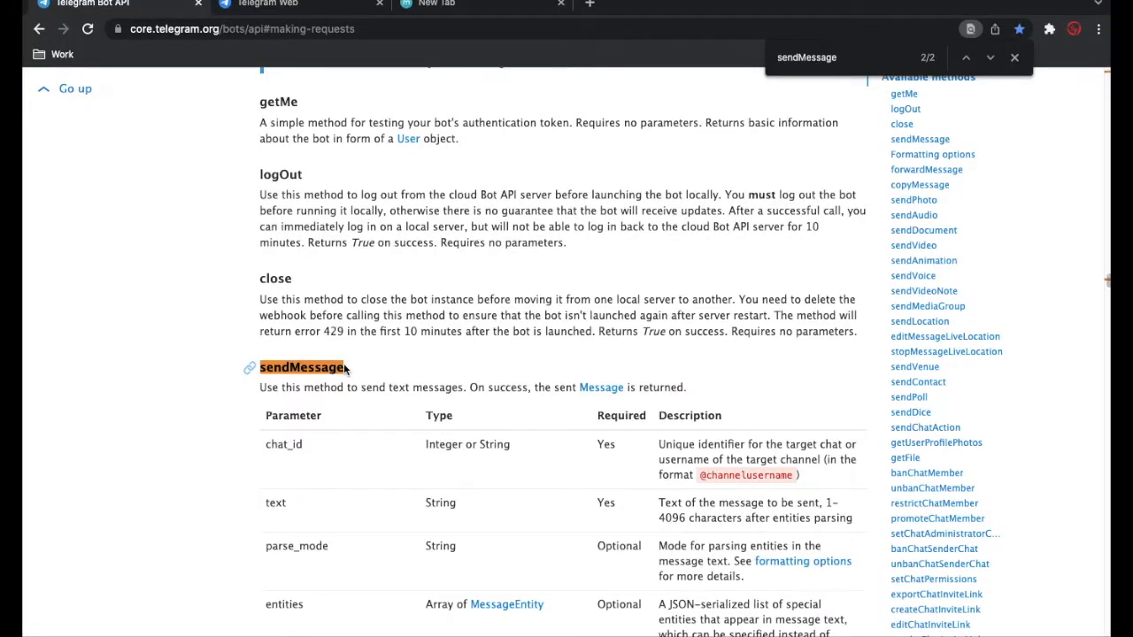
left_click_drag(344, 368, 263, 366)
key("super+c")
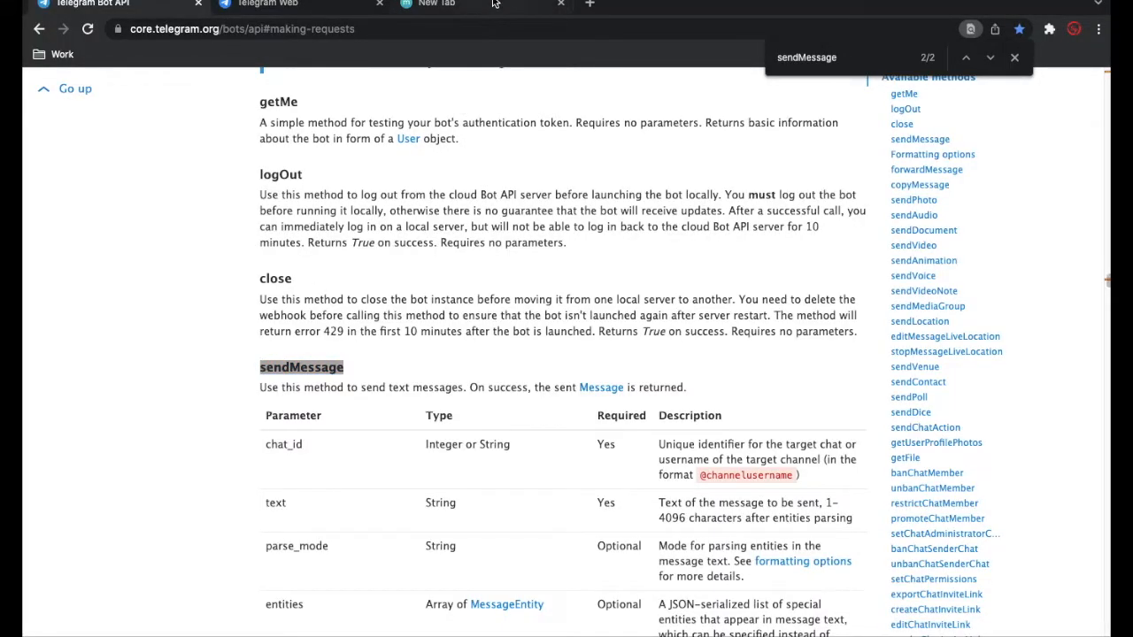
left_click(495, 4)
key("super+v")
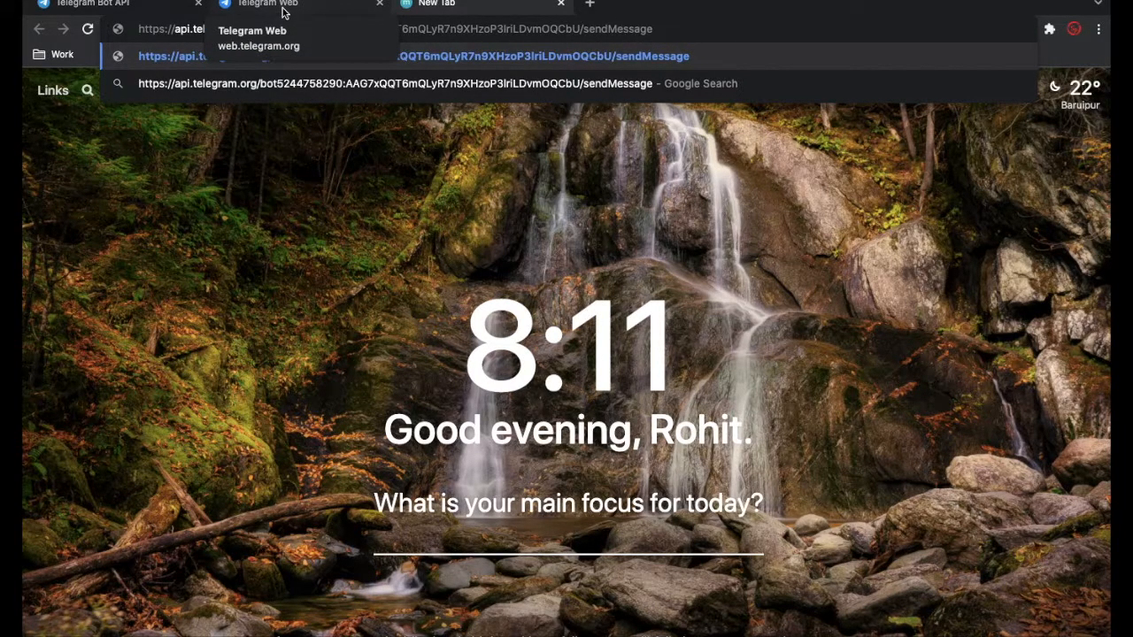
- Append "?chat_id=" to the sendMessage request URL, copying the parameter name from the method's parameter table in the Bot API documentation
key("super+1")
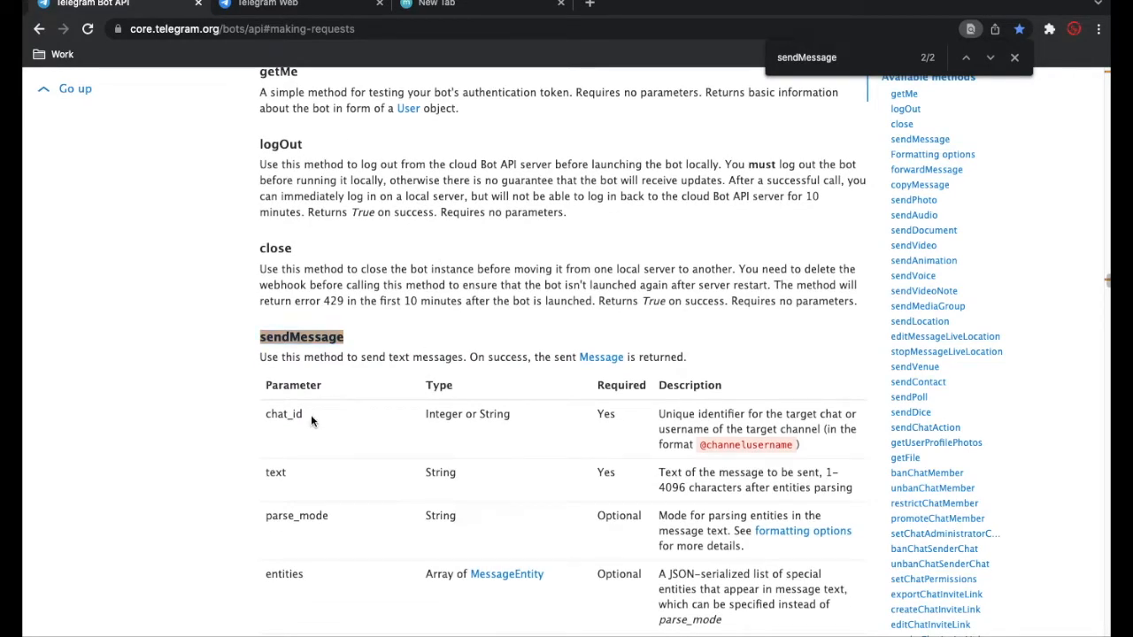
left_click_drag(303, 413, 274, 414)
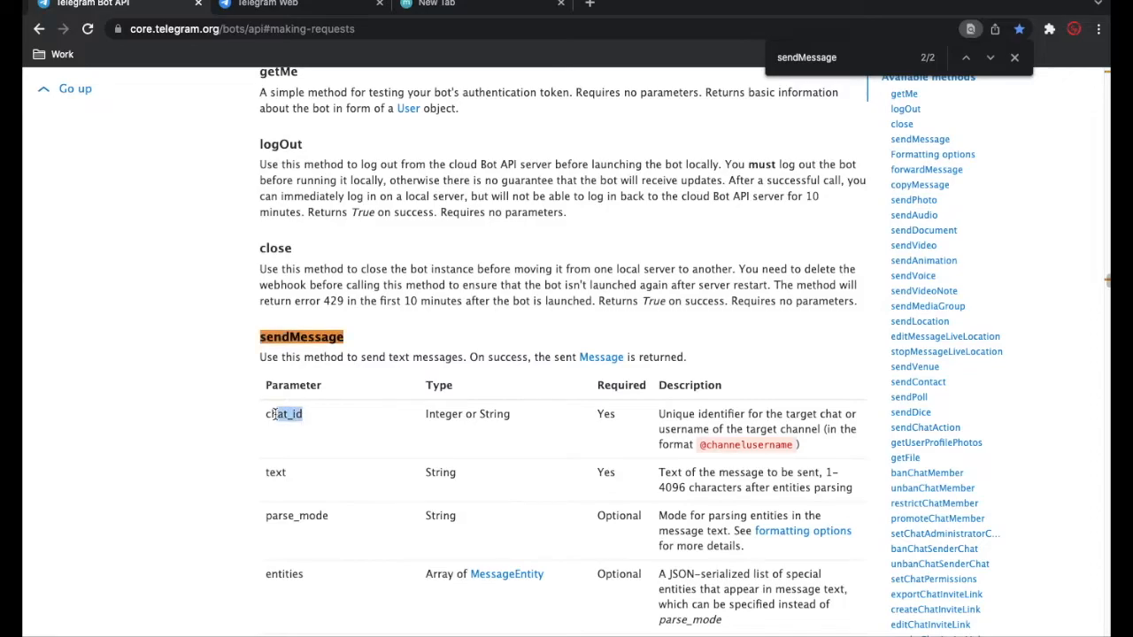
left_click(455, 7)
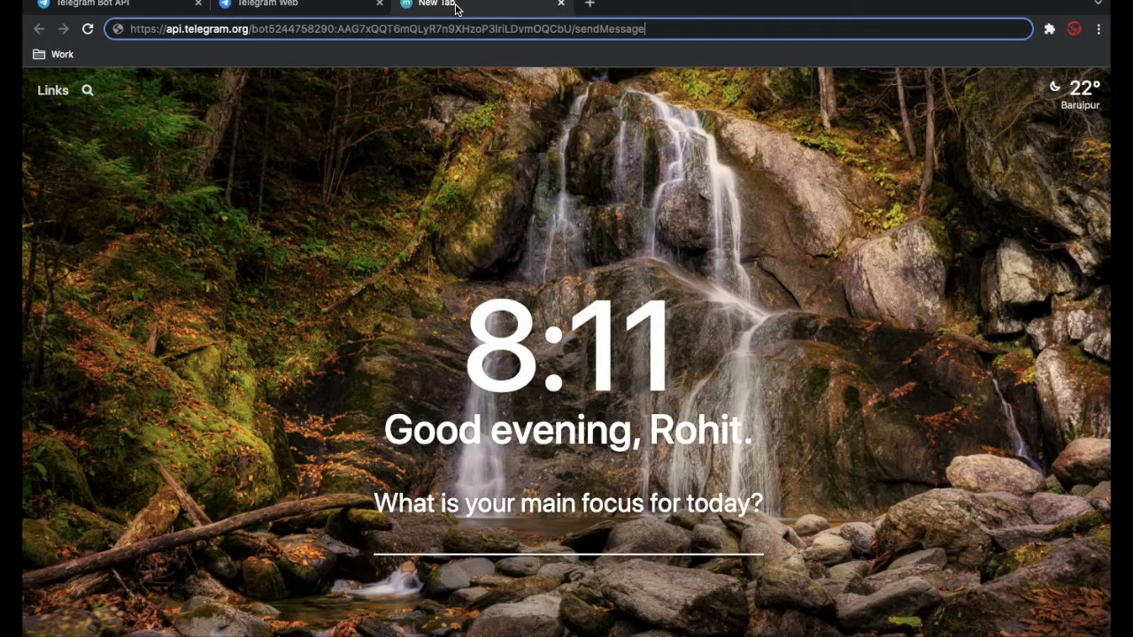
type("?")
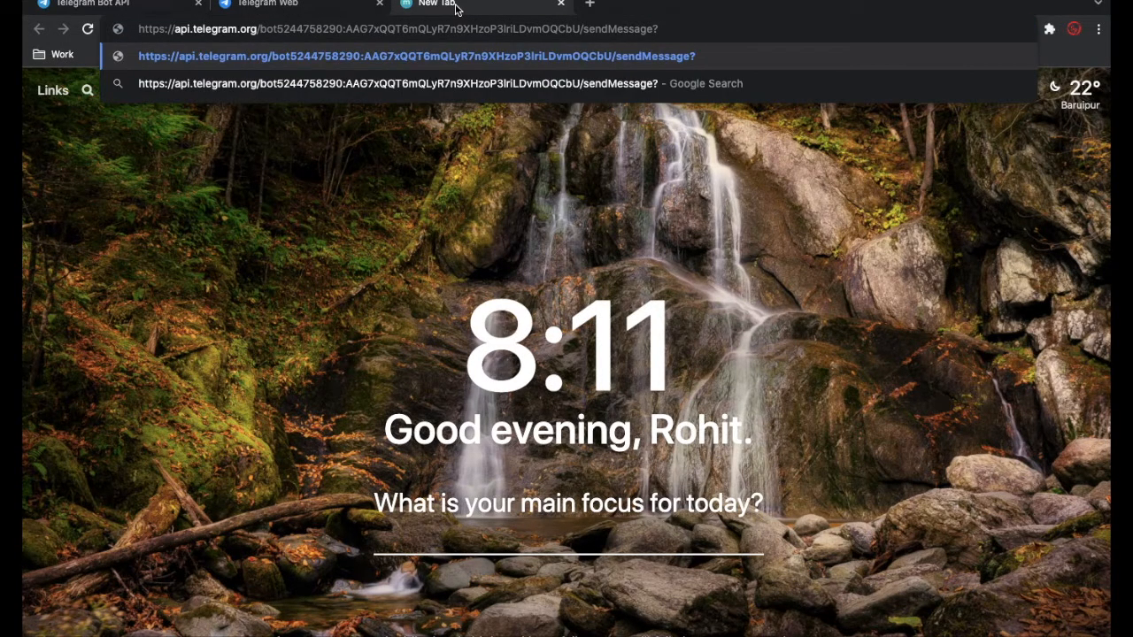
key("super+v")
type("=")
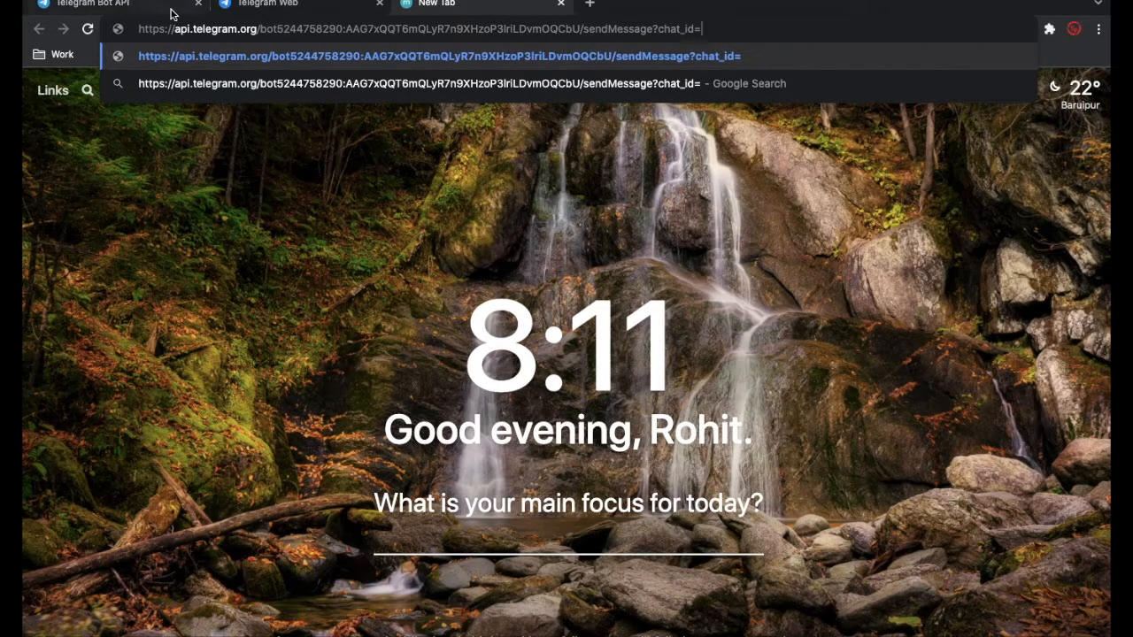
- Copy the pinned channel's username from its profile in Telegram Web and add it as the chat_id value in the request URL
left_click(305, 9)
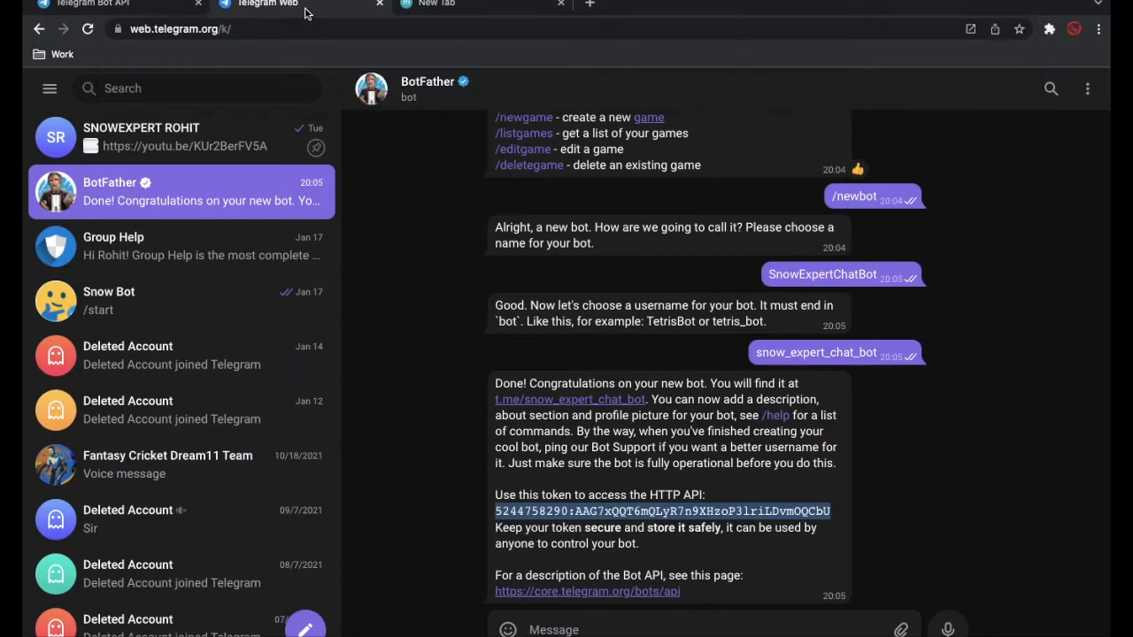
left_click(199, 150)
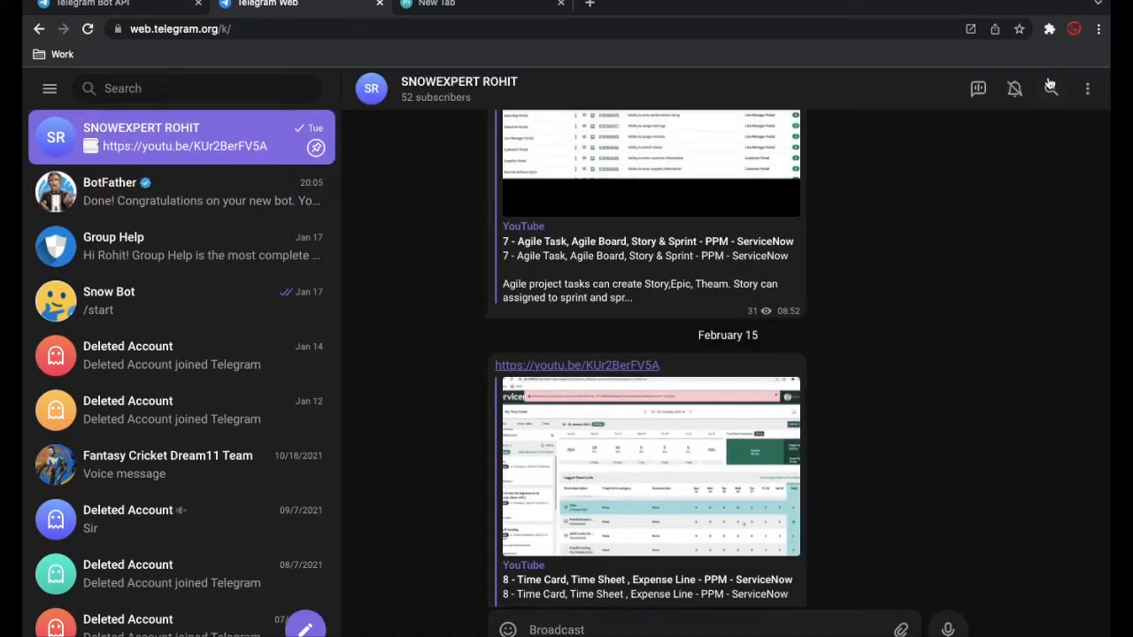
left_click(1087, 88)
left_click(720, 93)
scroll(940, 284, "up", 4)
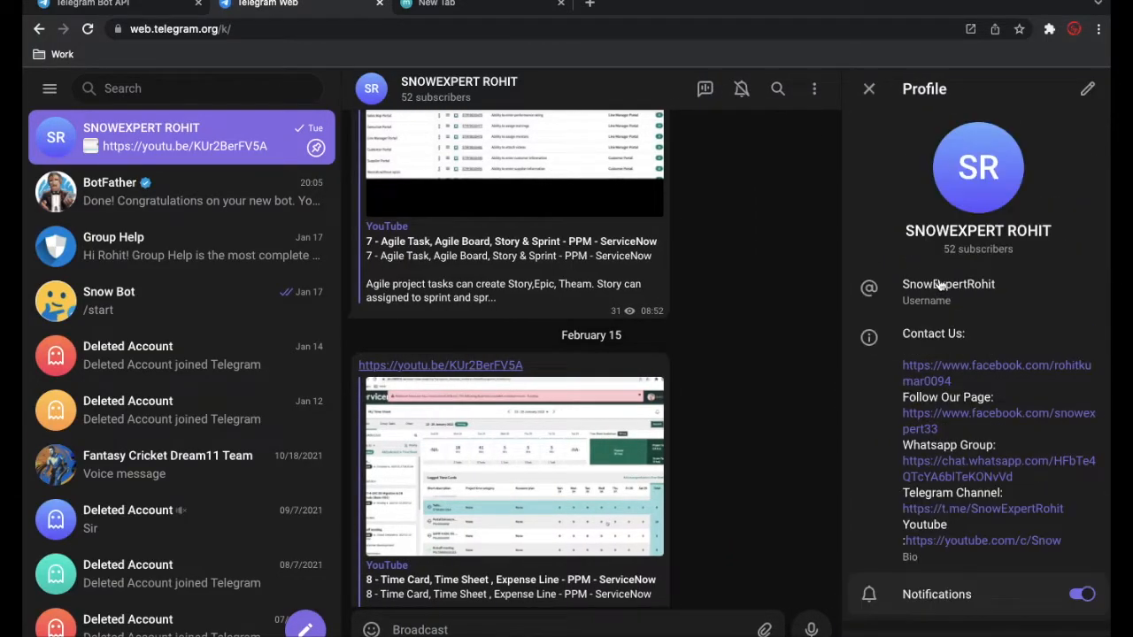
left_click(947, 292)
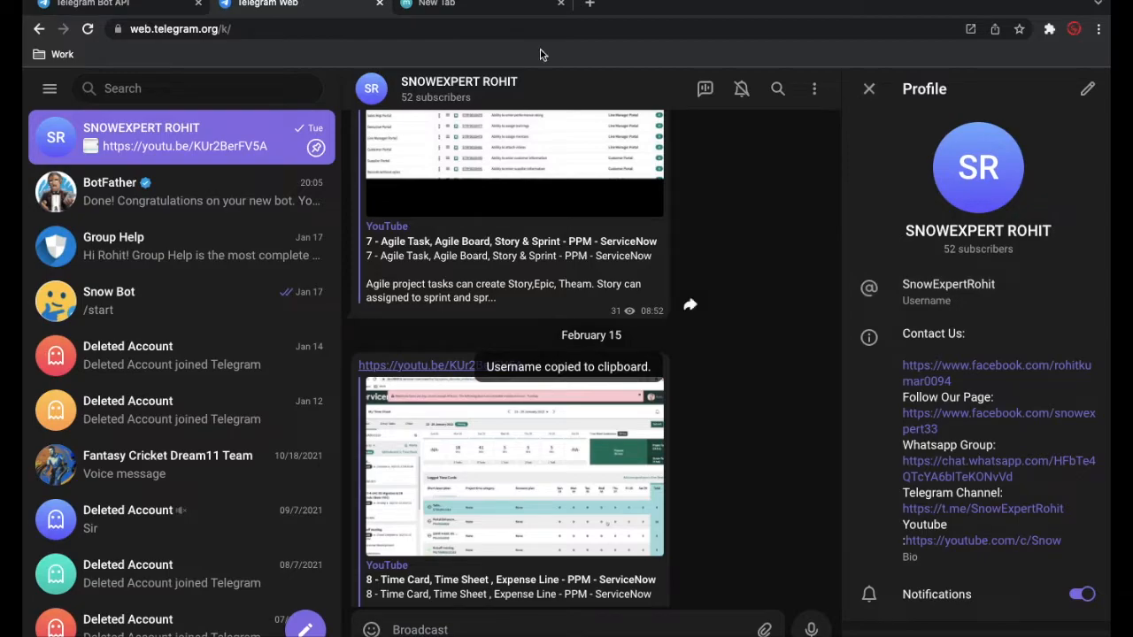
left_click(500, 7)
key("super+v")
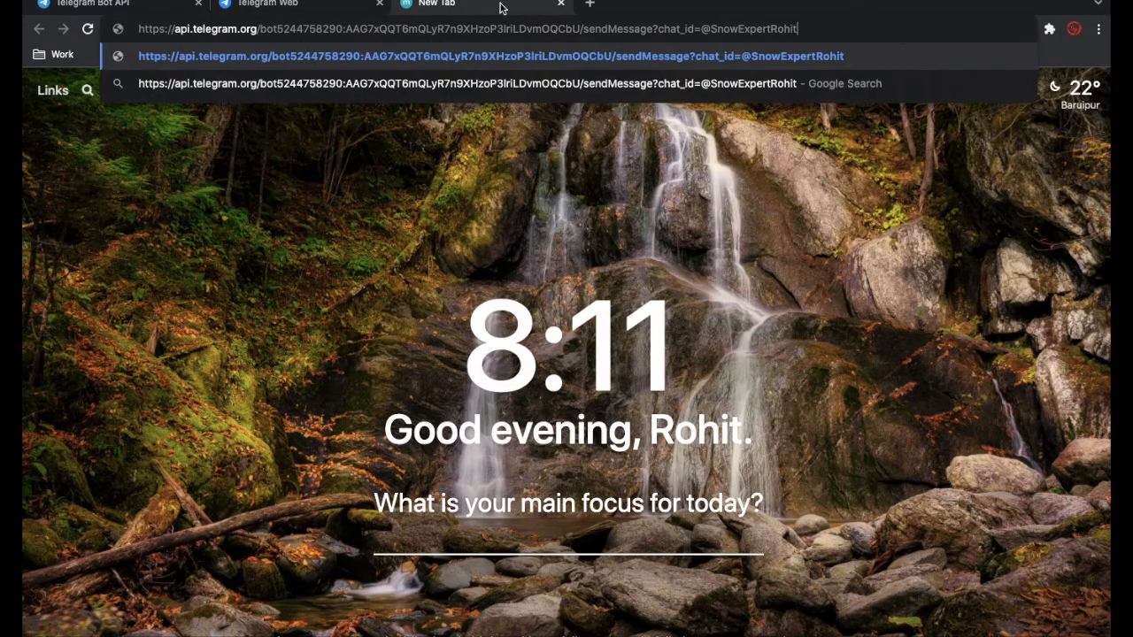
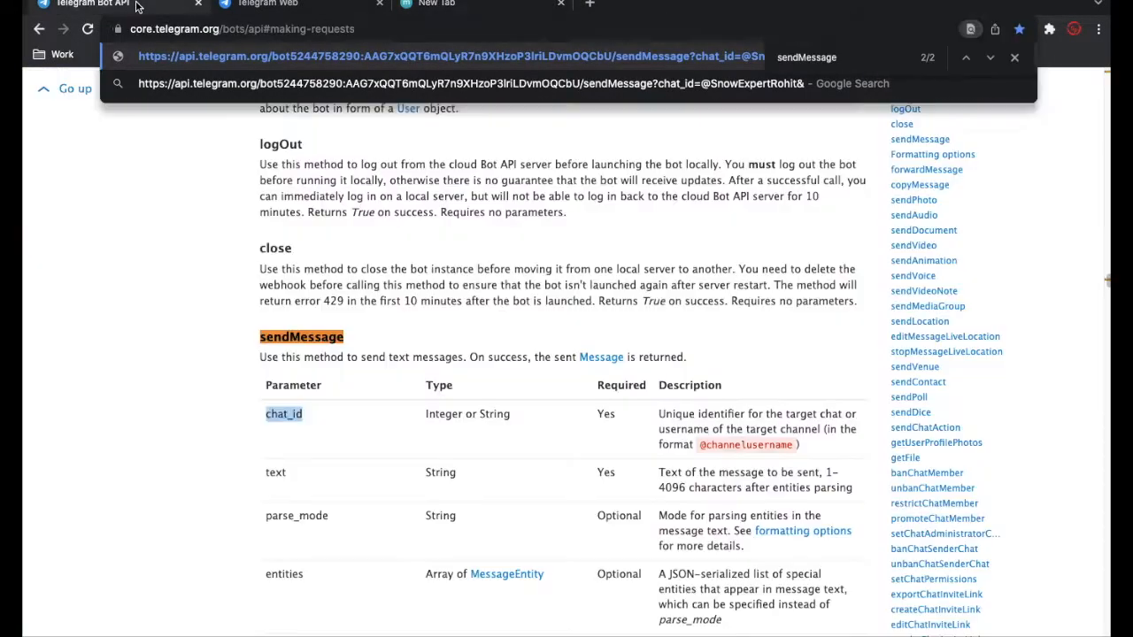
- Copy the text parameter name from the sendMessage table in the Bot API documentation and append "text=" to the request URL
scroll(422, 373, "down", 2)
scroll(421, 372, "down", 1)
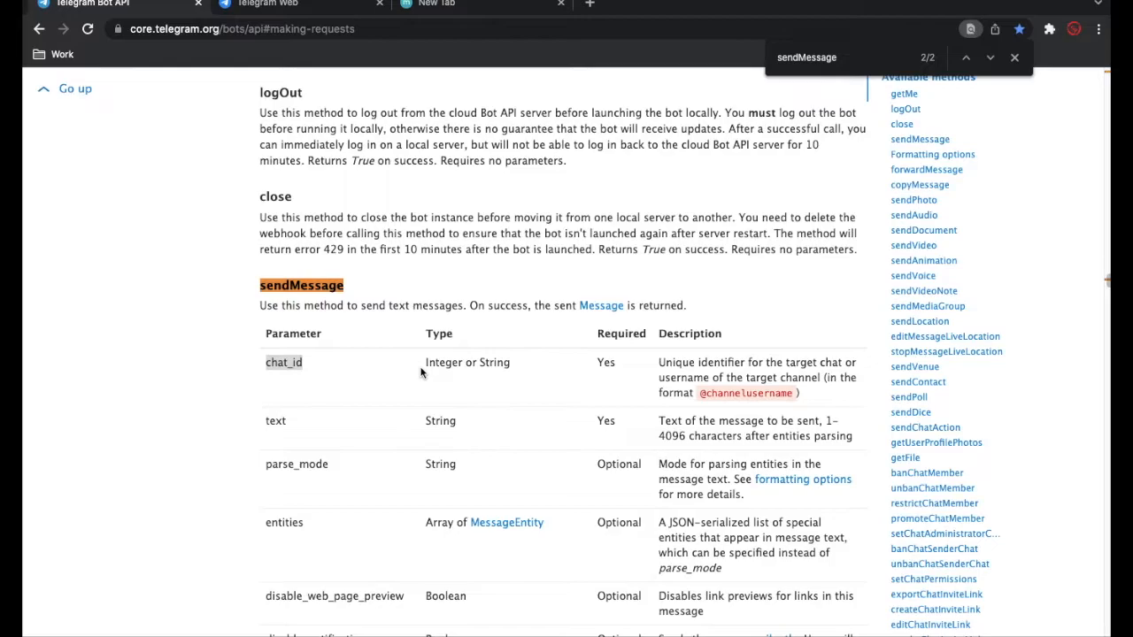
left_click(297, 420)
left_click_drag(289, 423, 261, 424)
key("super+c")
left_click(488, 14)
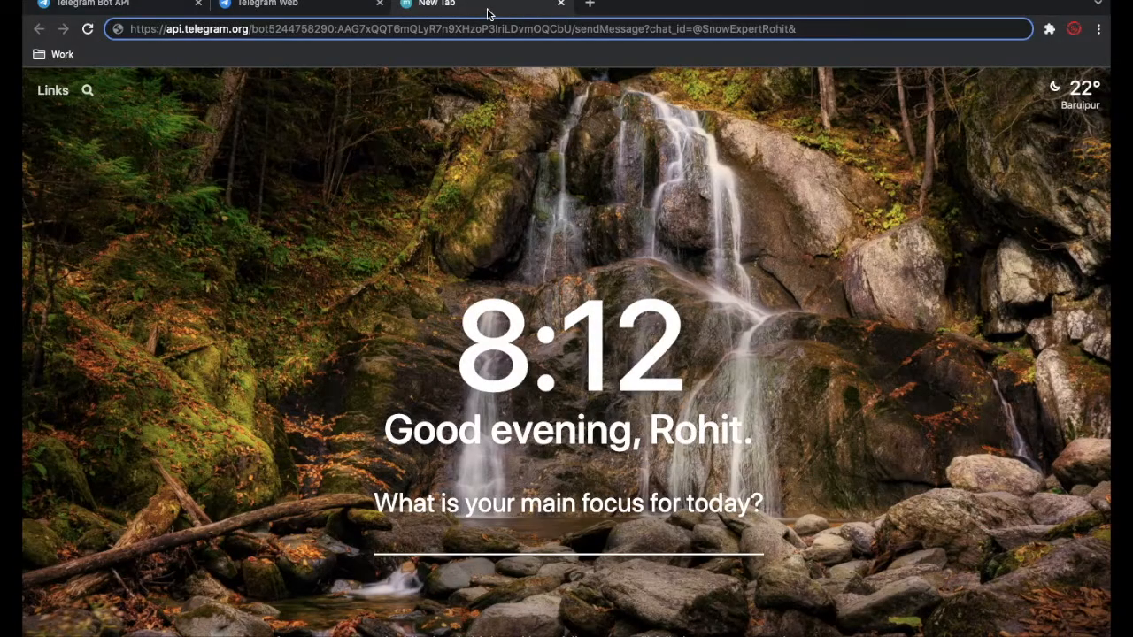
key("super+v")
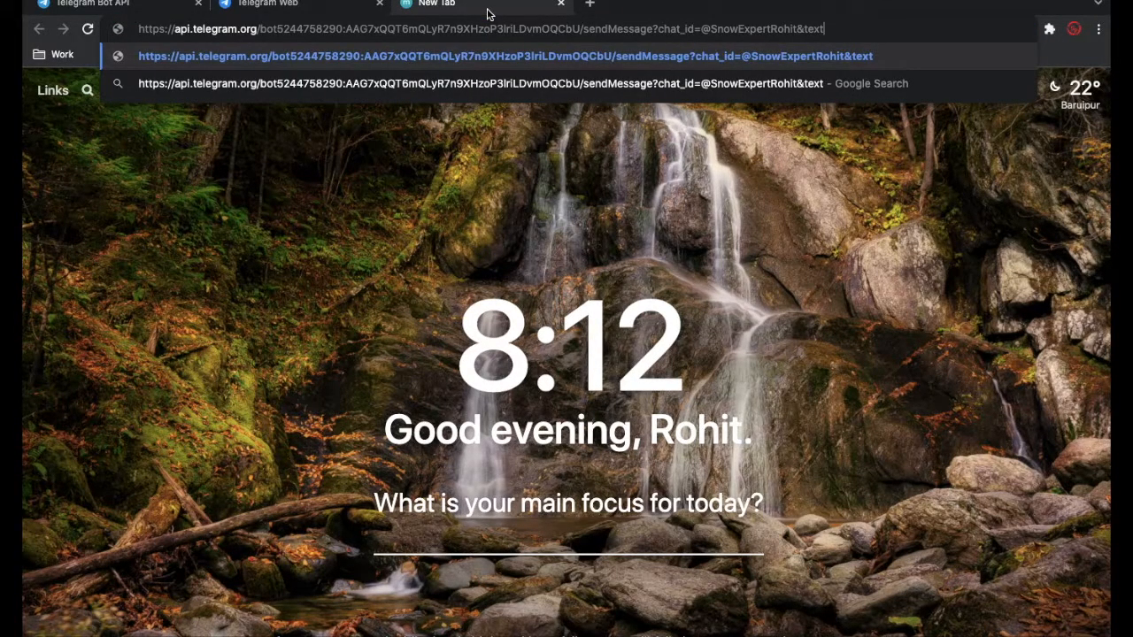
type("= Hi this is API")
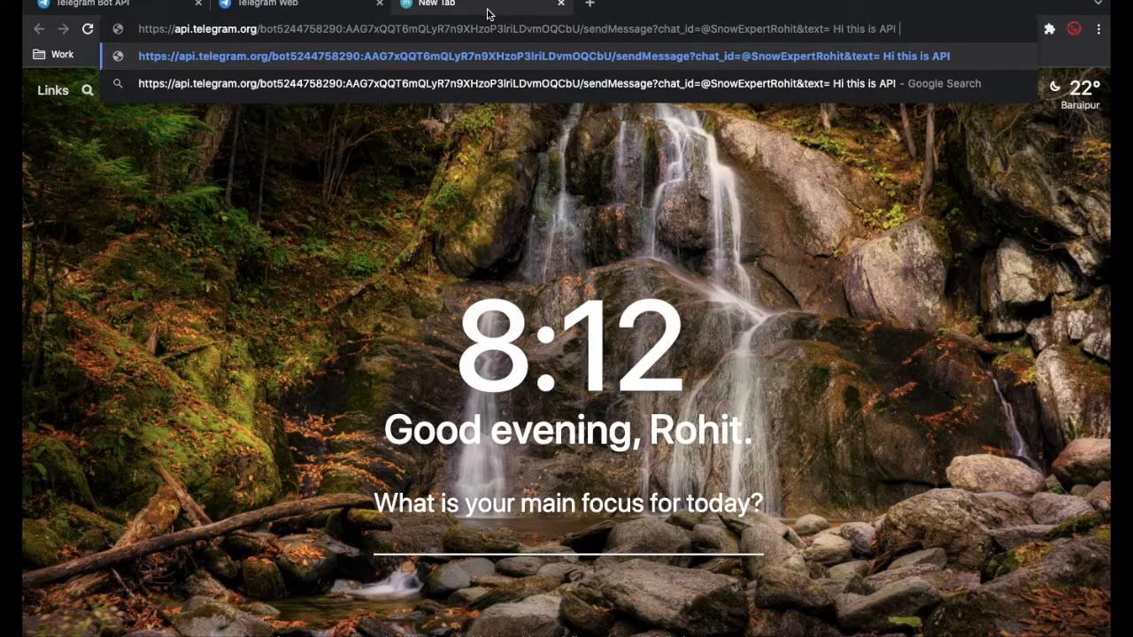
type(" Testin")
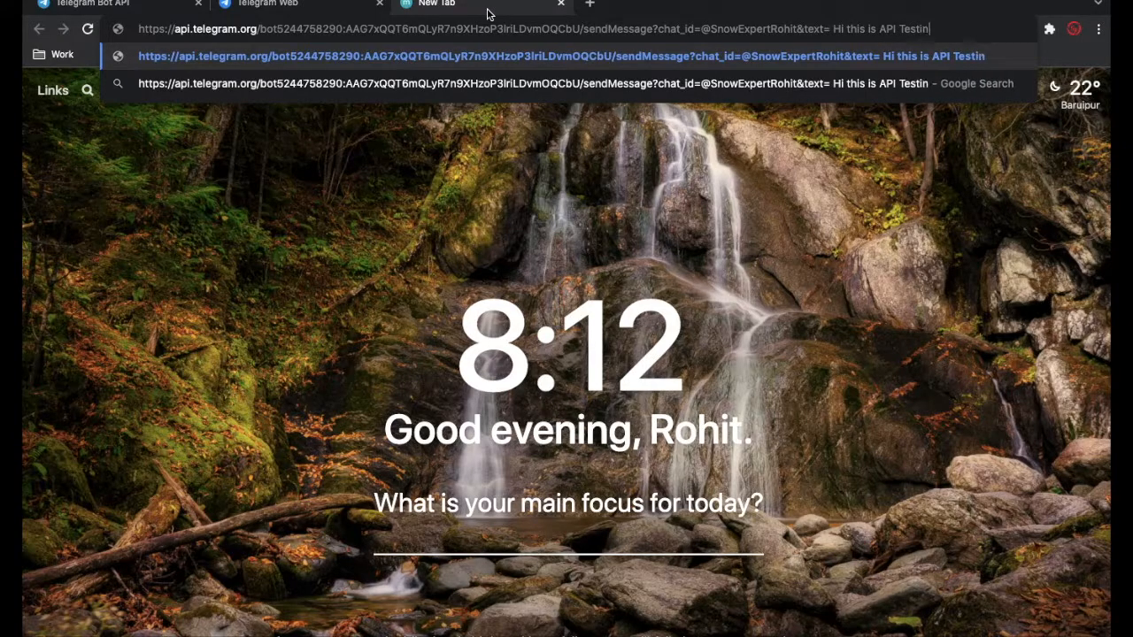
type("g. Yo")
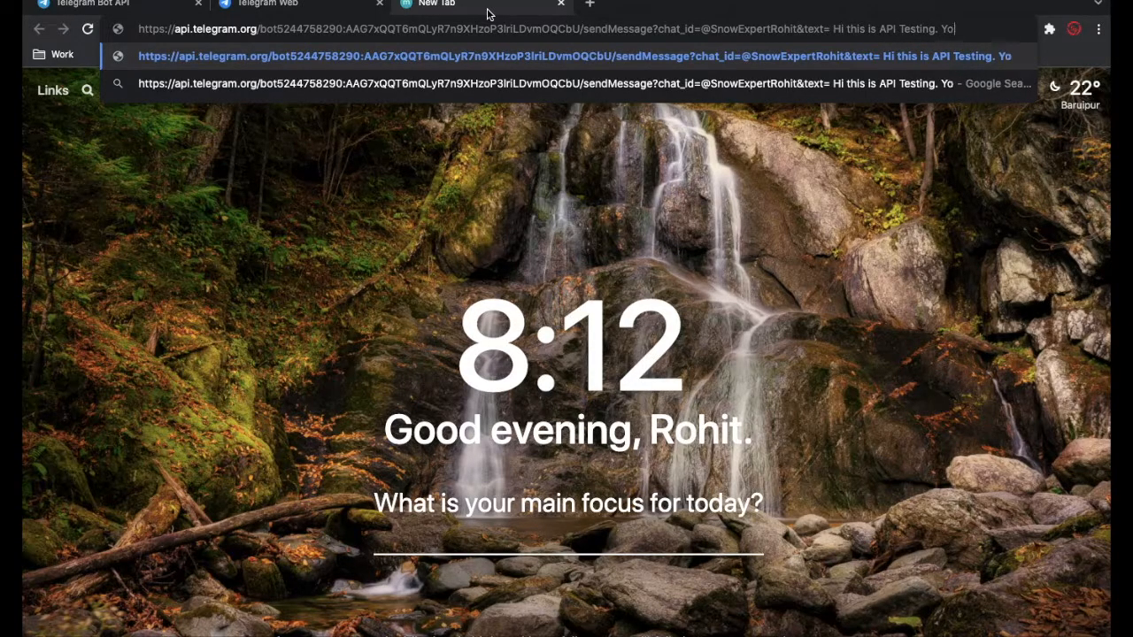
type("u w")
- Enter "Hi this is API Testing. You will get telegram API Video soon!" as the text value and submit the request
type("g")
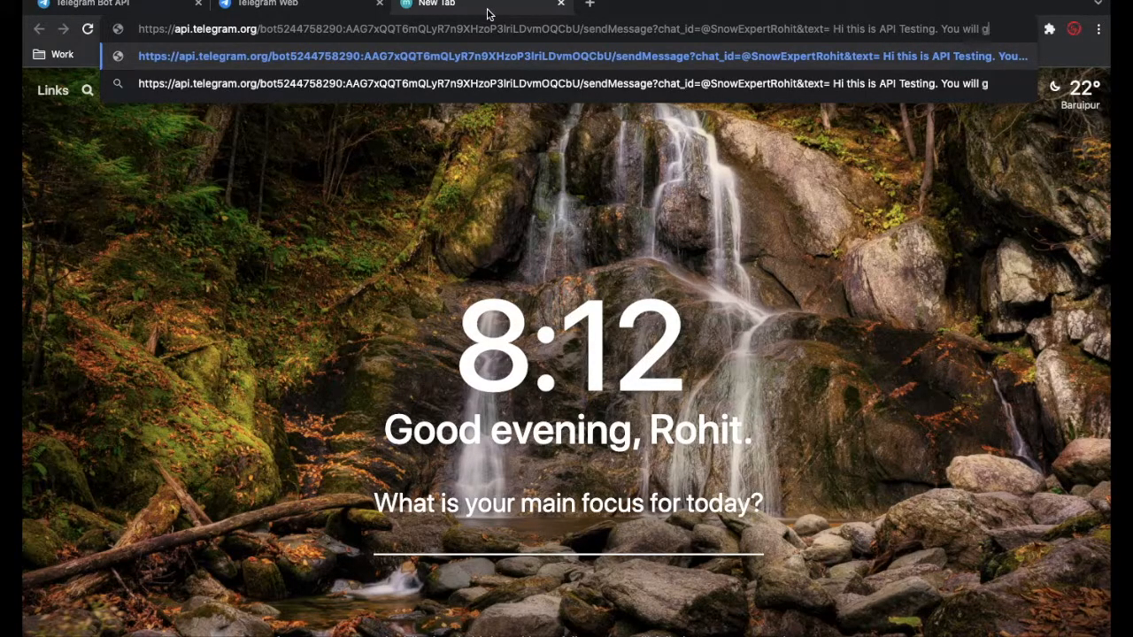
type("et video")
key("BackSpace")
key("BackSpace")
key("BackSpace")
key("BackSpace")
key("BackSpace")
type("telegram ")
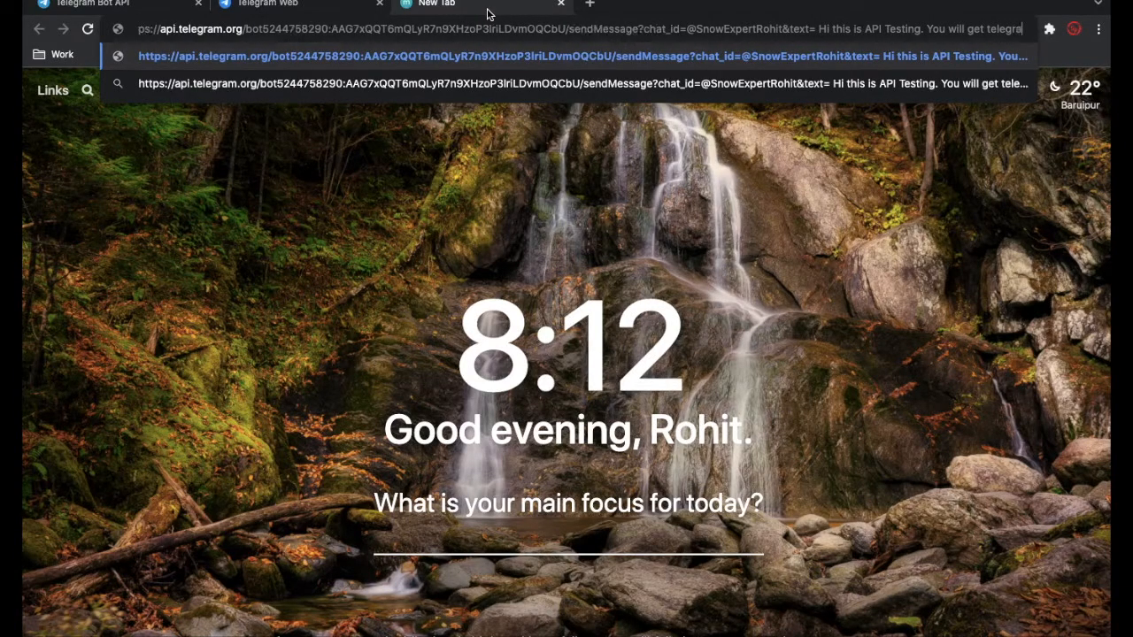
type("API ")
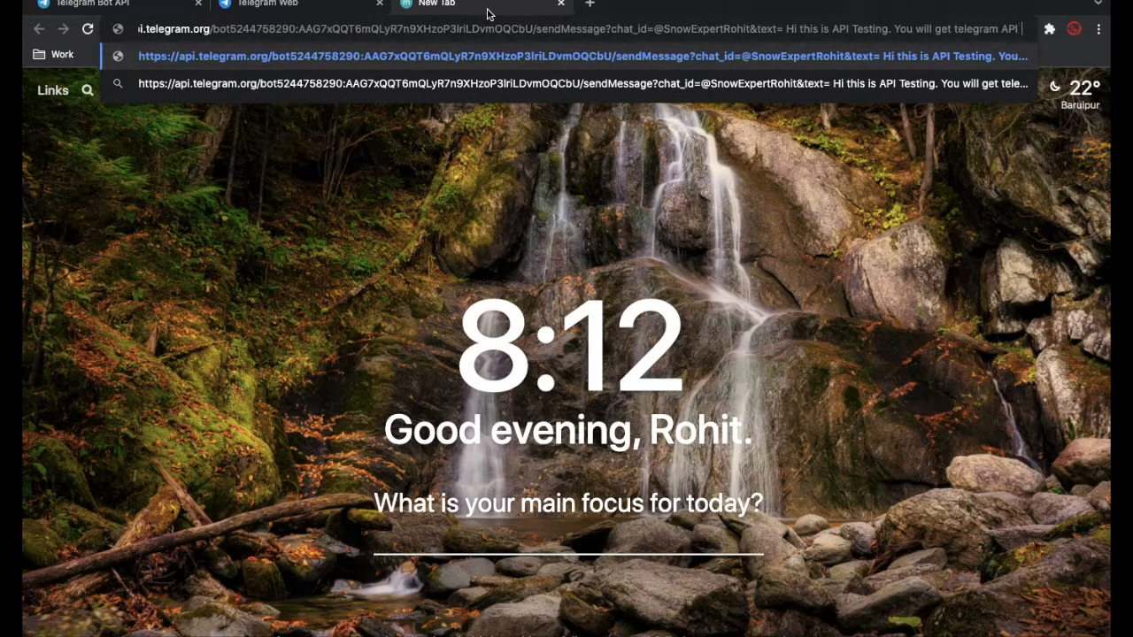
type("Video soon!")
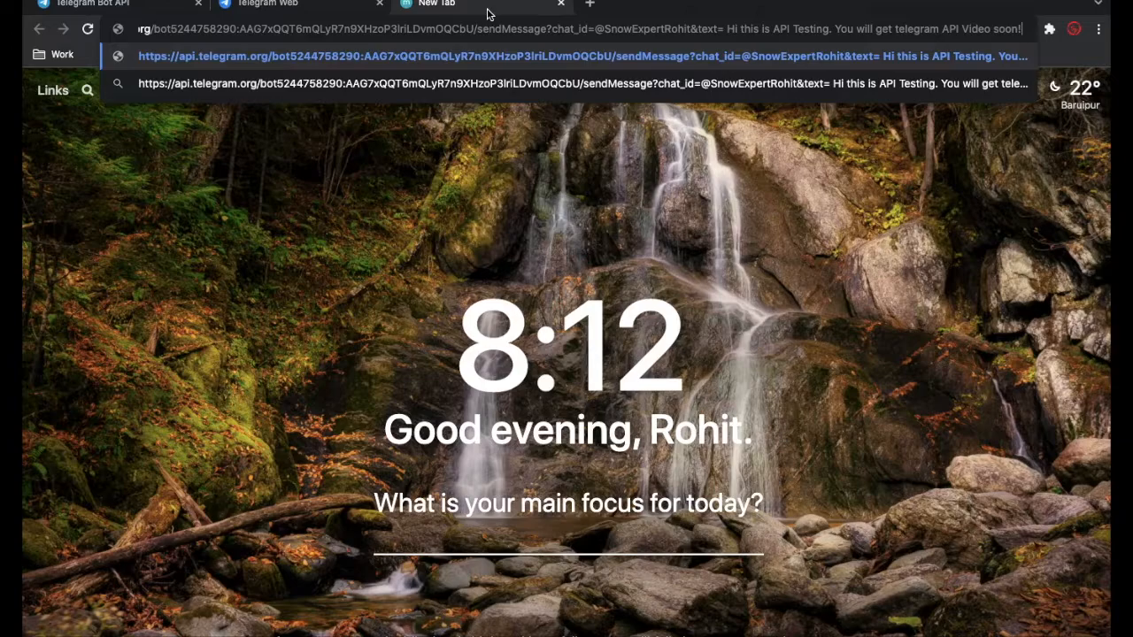
key("Return")
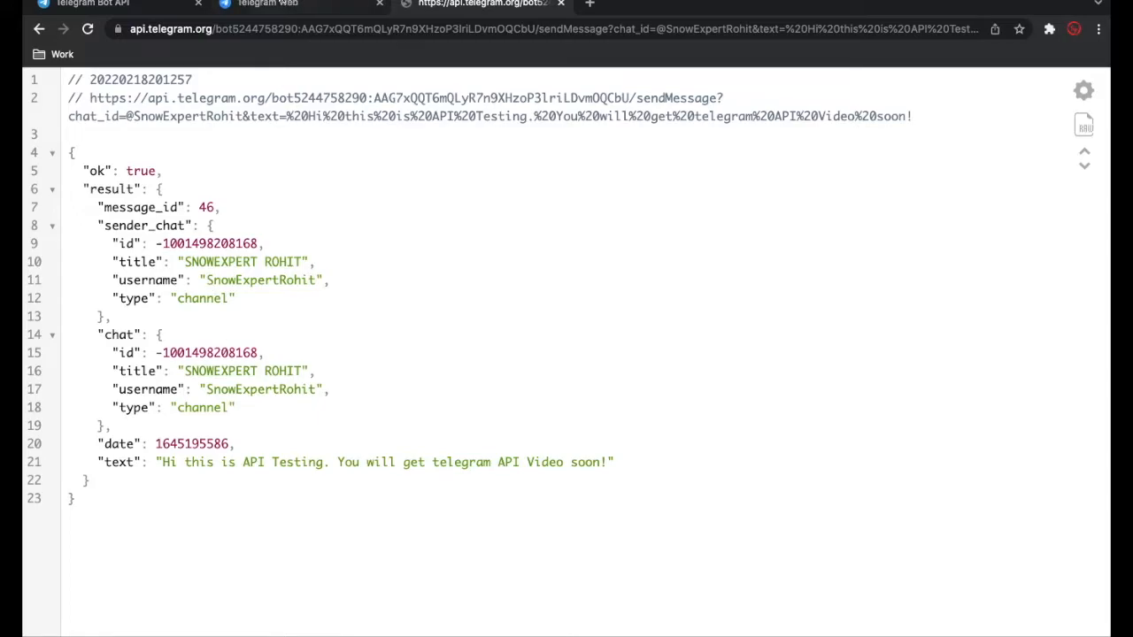
- Check the channel in Telegram Web for the posted message, closing its profile, and examine the text value in the API response's request URL
left_click(281, 5)
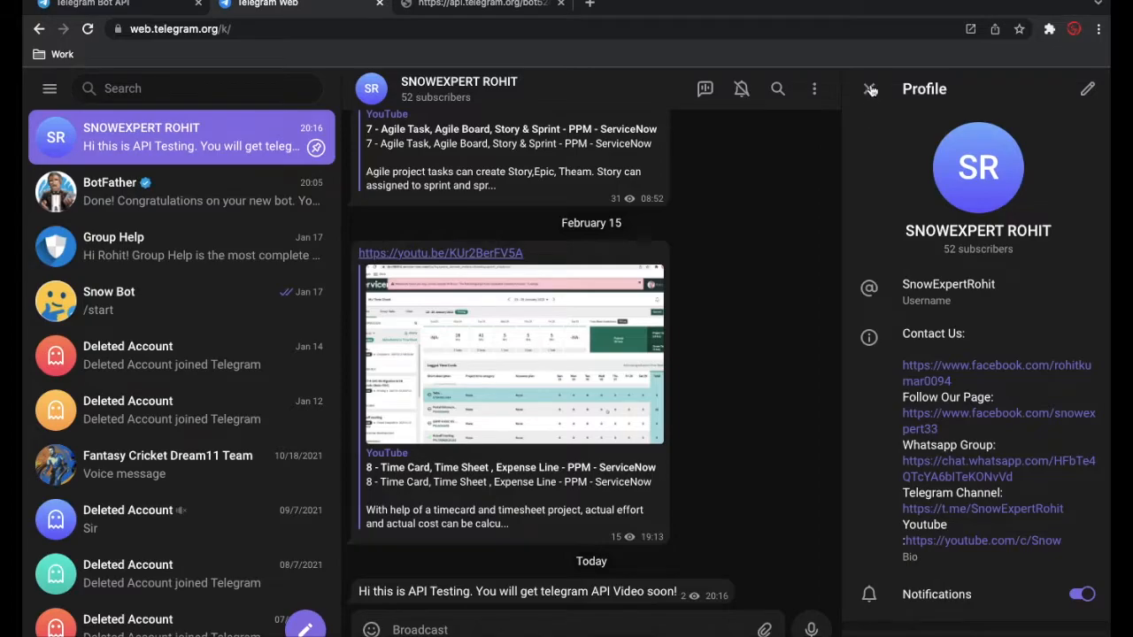
left_click(870, 87)
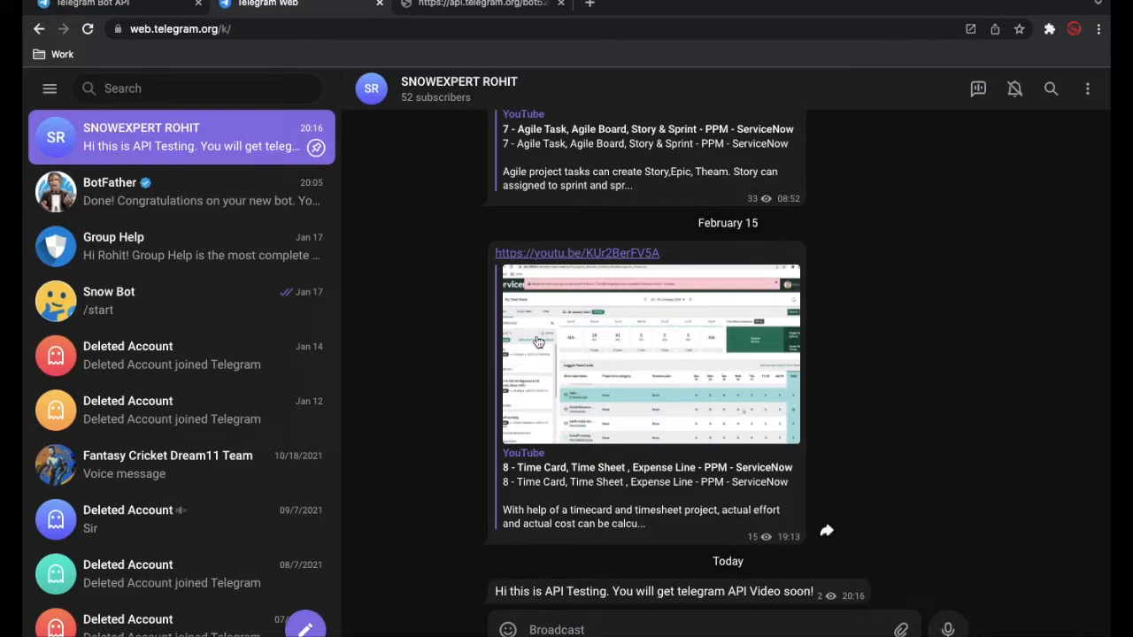
left_click(487, 7)
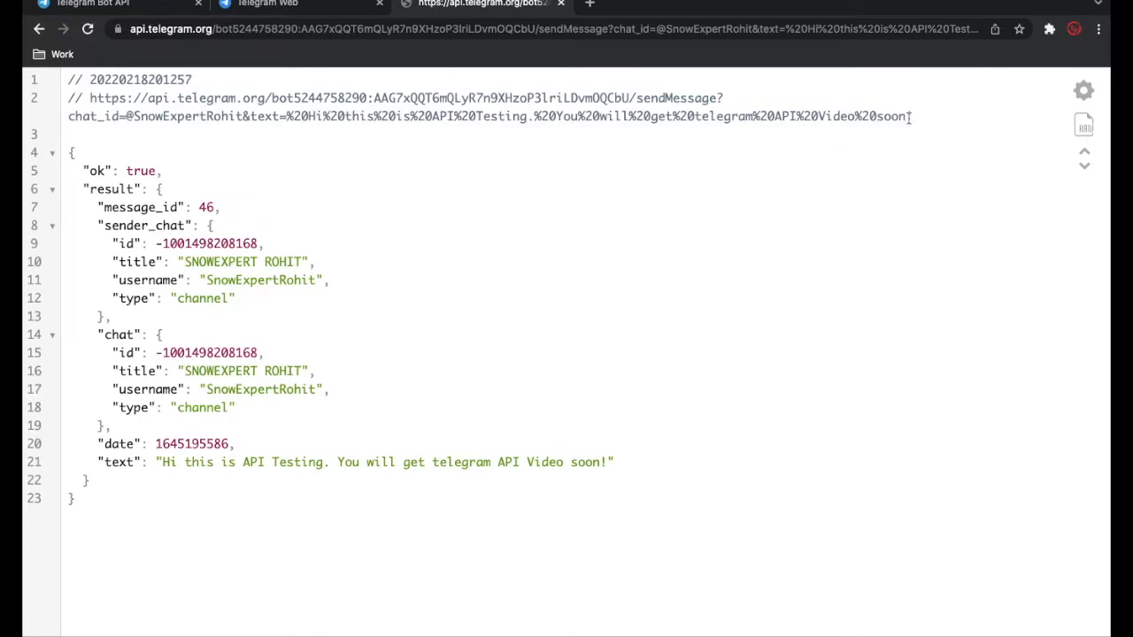
left_click_drag(915, 116, 134, 120)
left_click(286, 116)
left_click_drag(289, 116, 910, 122)
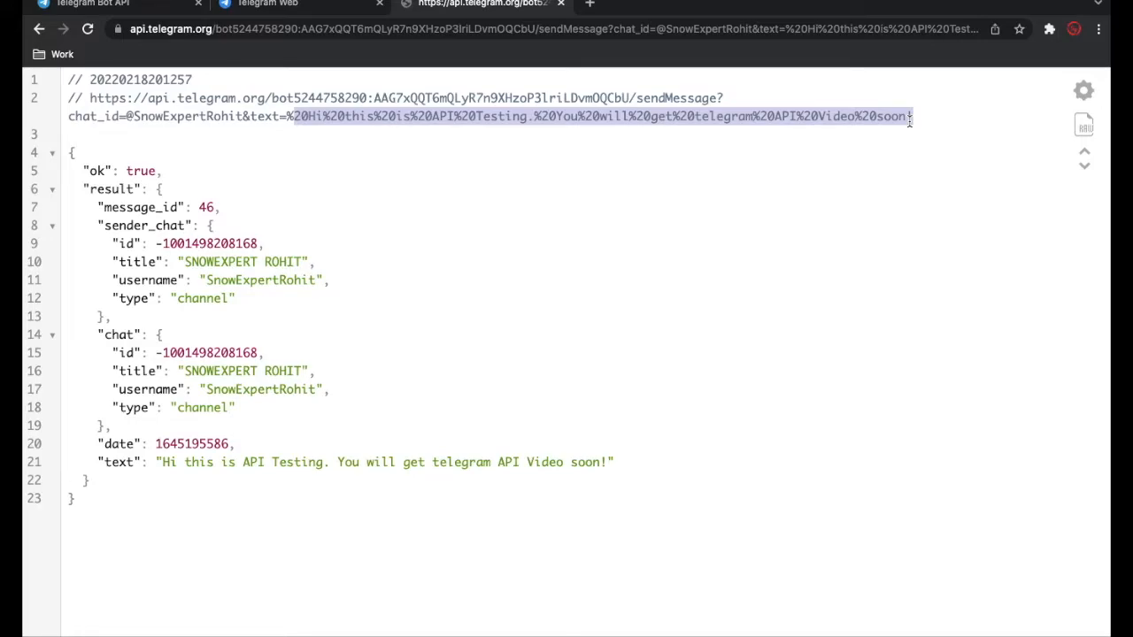
left_click(466, 140)
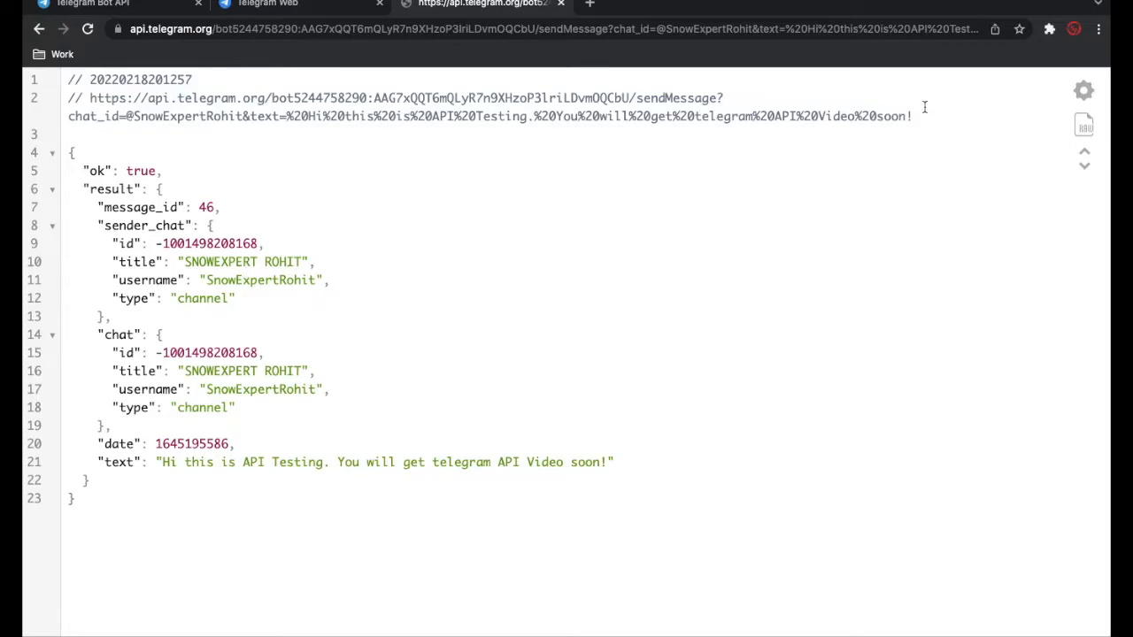
- Copy the full sendMessage URL, including the bot token, from the API response and paste it as the GET request URL in Postman
left_click_drag(913, 116, 89, 99)
key("ctrl+Right")
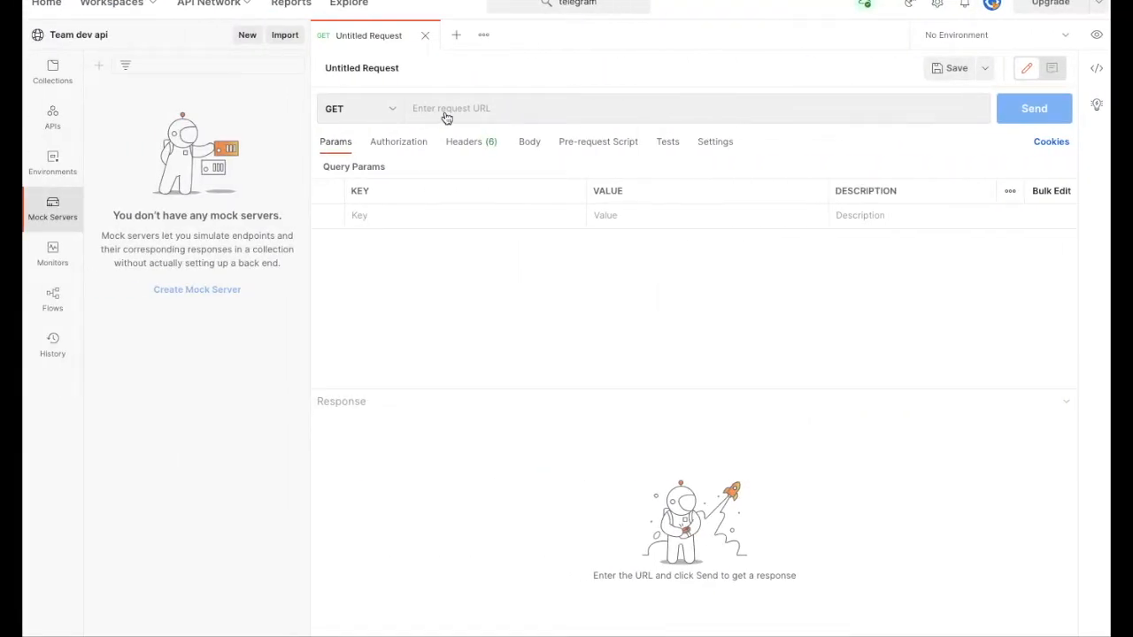
left_click(449, 109)
key("super+v")
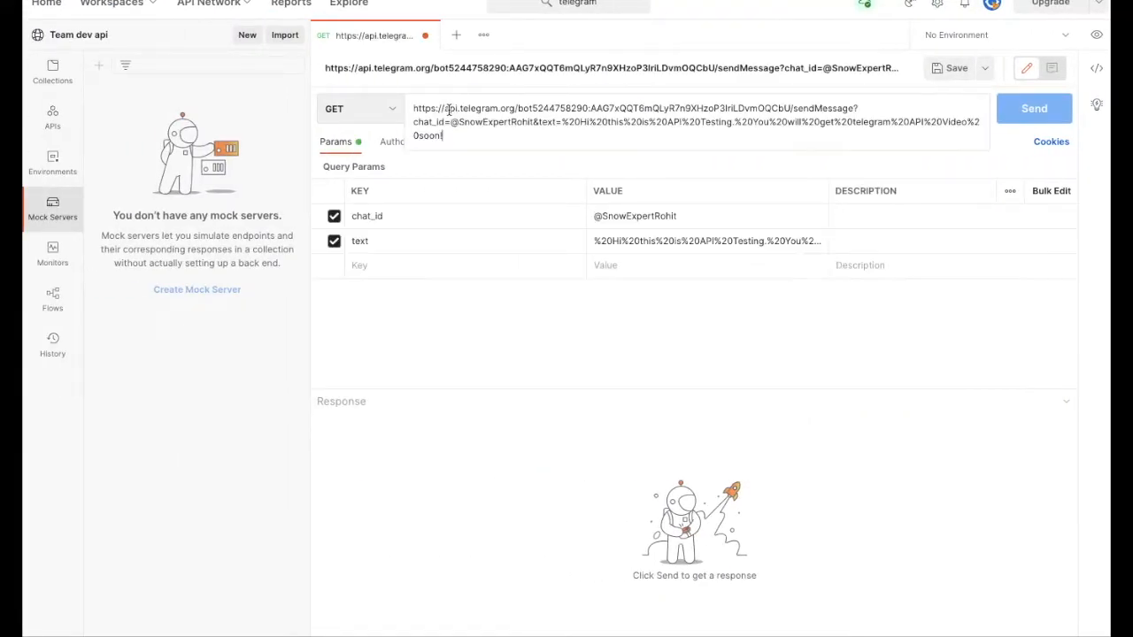
left_click(472, 364)
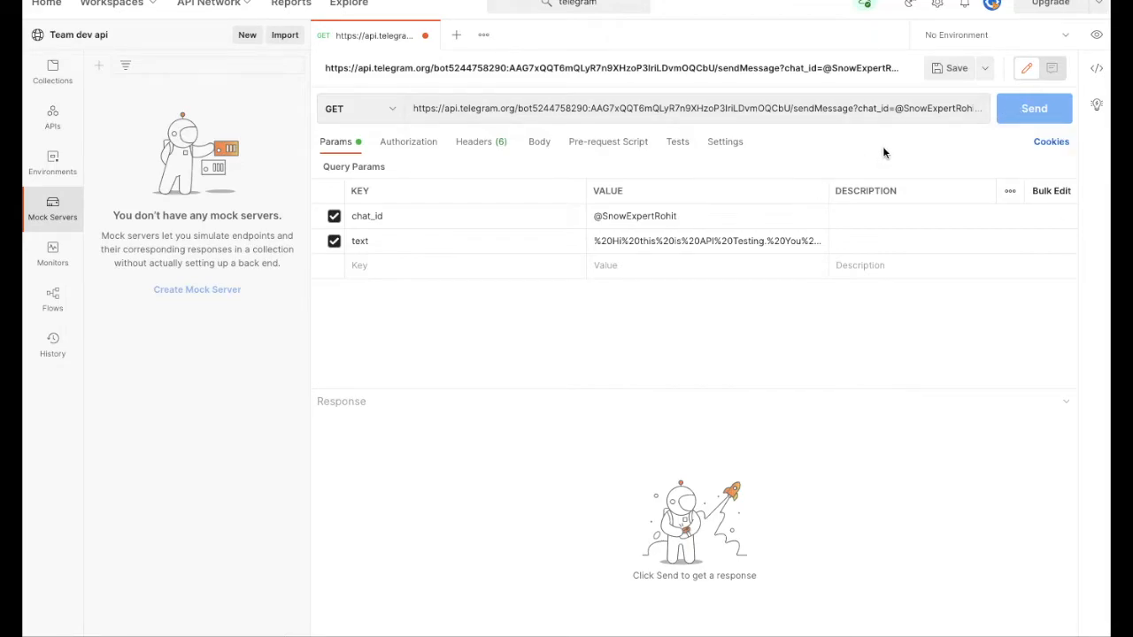
- Switch back to Telegram Web in the browser and open the BotFather chat
mouse_move(1017, 112)
key("ctrl+Right")
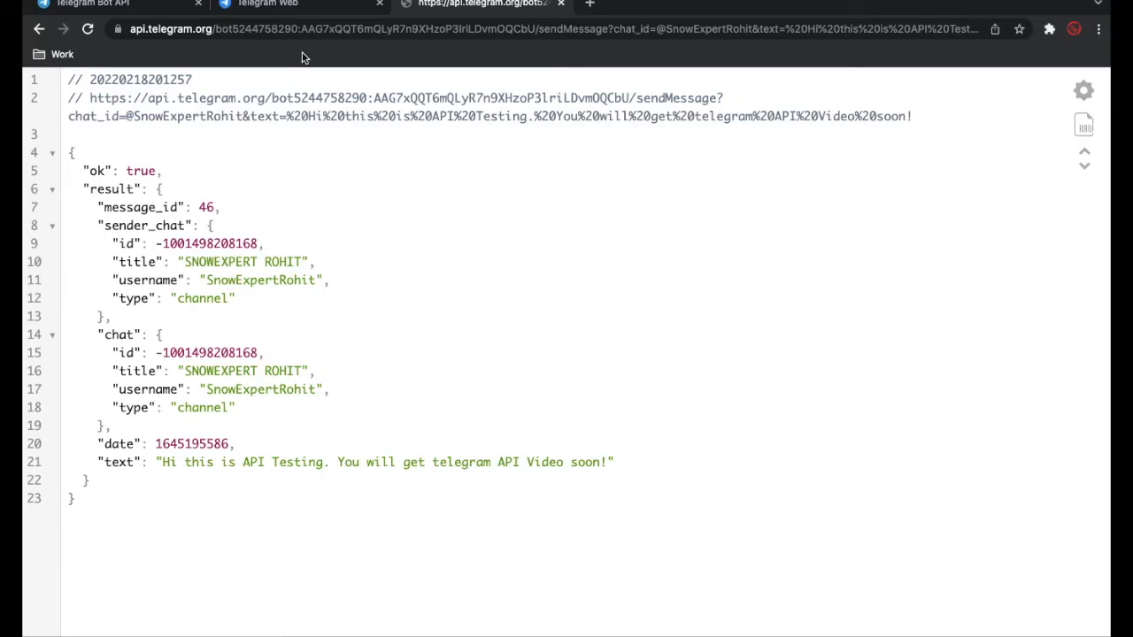
left_click(285, 7)
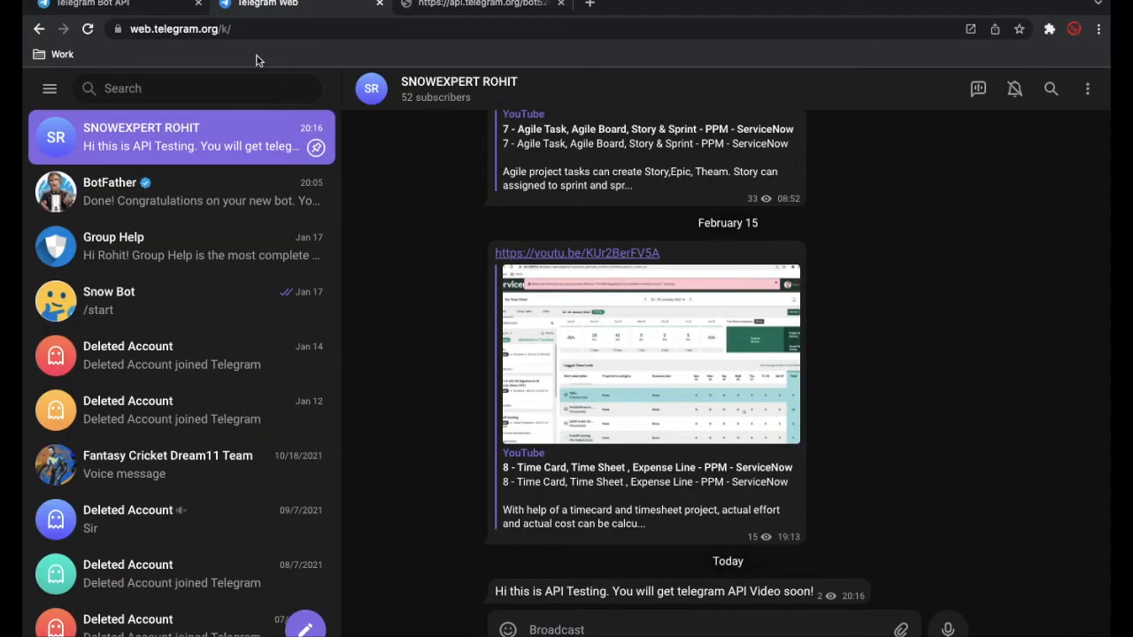
left_click(186, 196)
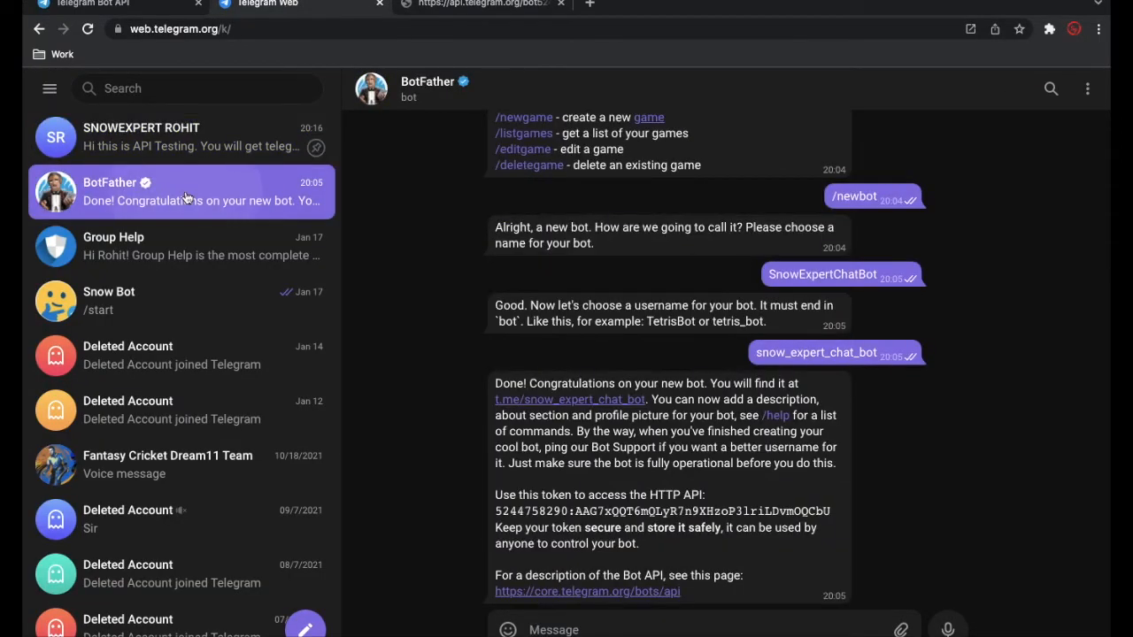